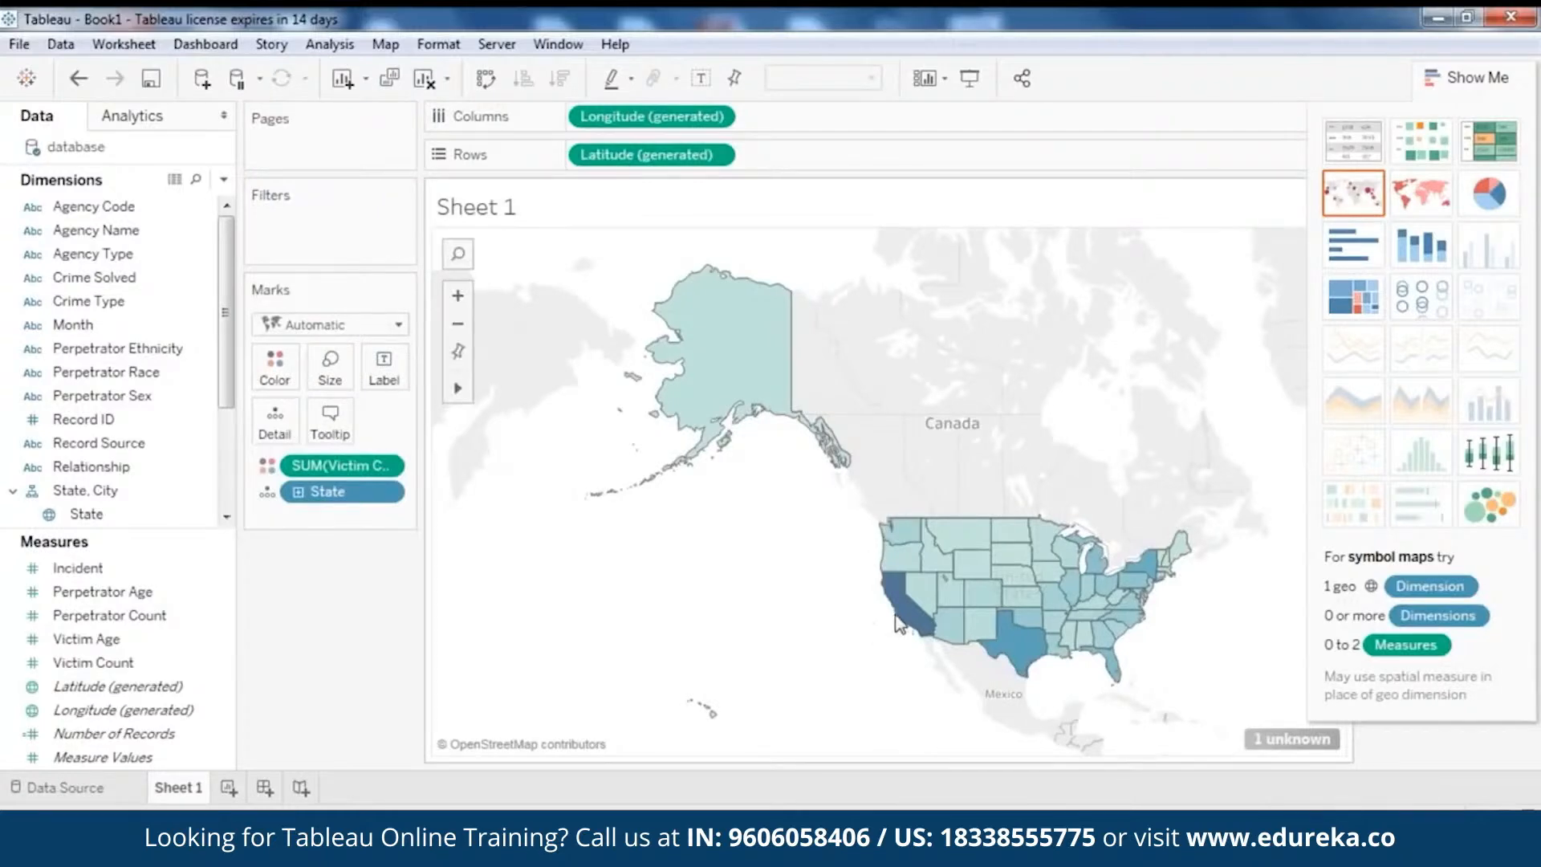
- Examine the victim counts of California, Texas and an eastern state on the map
mouse_move(909, 625)
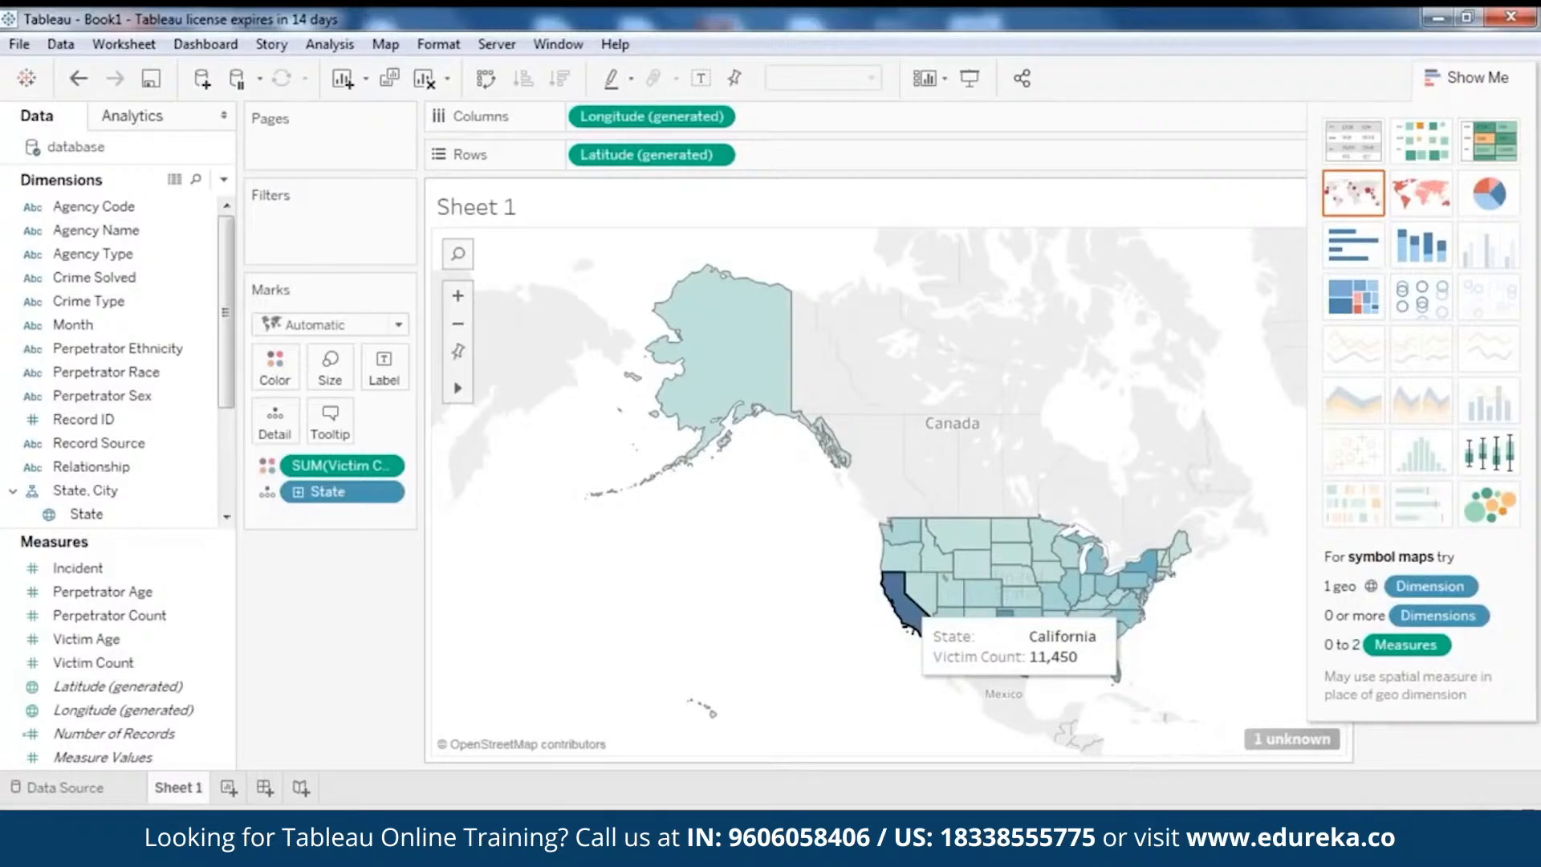
mouse_move(1021, 657)
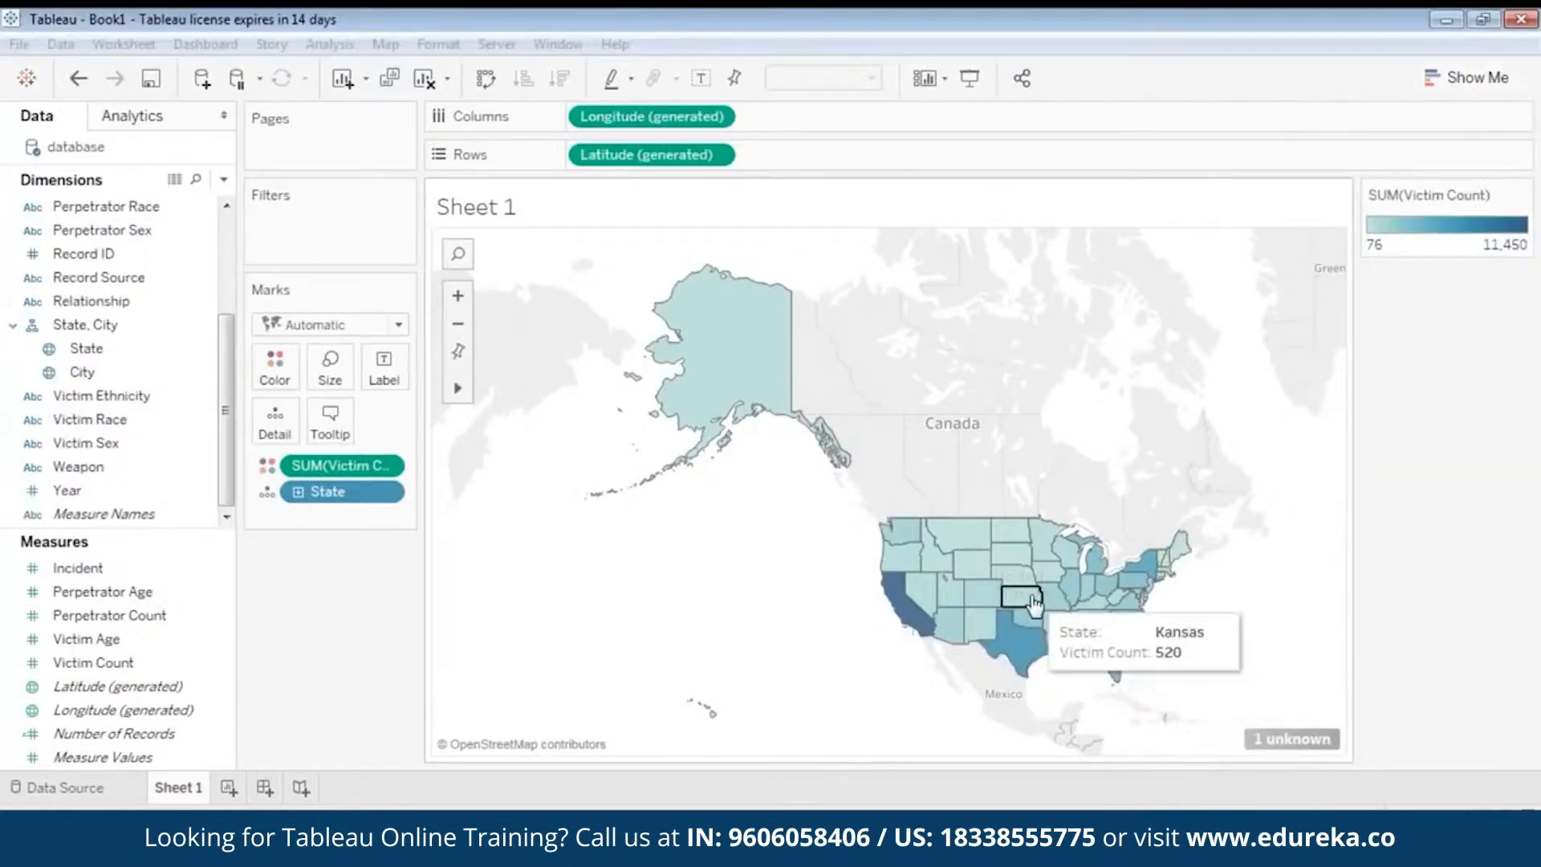
mouse_move(913, 612)
mouse_move(1134, 587)
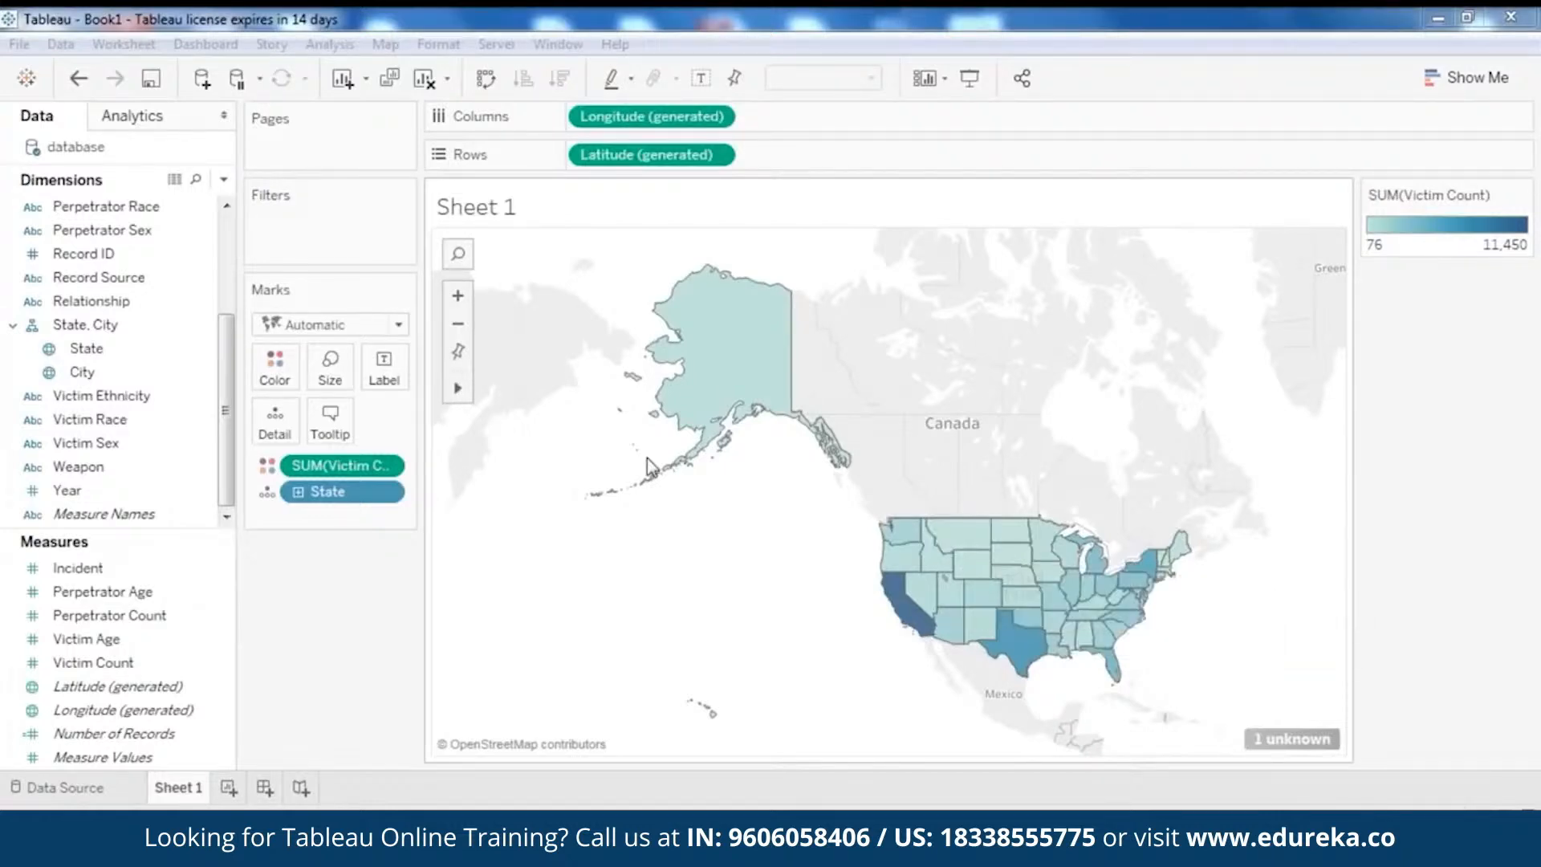
- Filter the map by Year over the full 1980 to 2014 range and show the year range control beside it
click(149, 443)
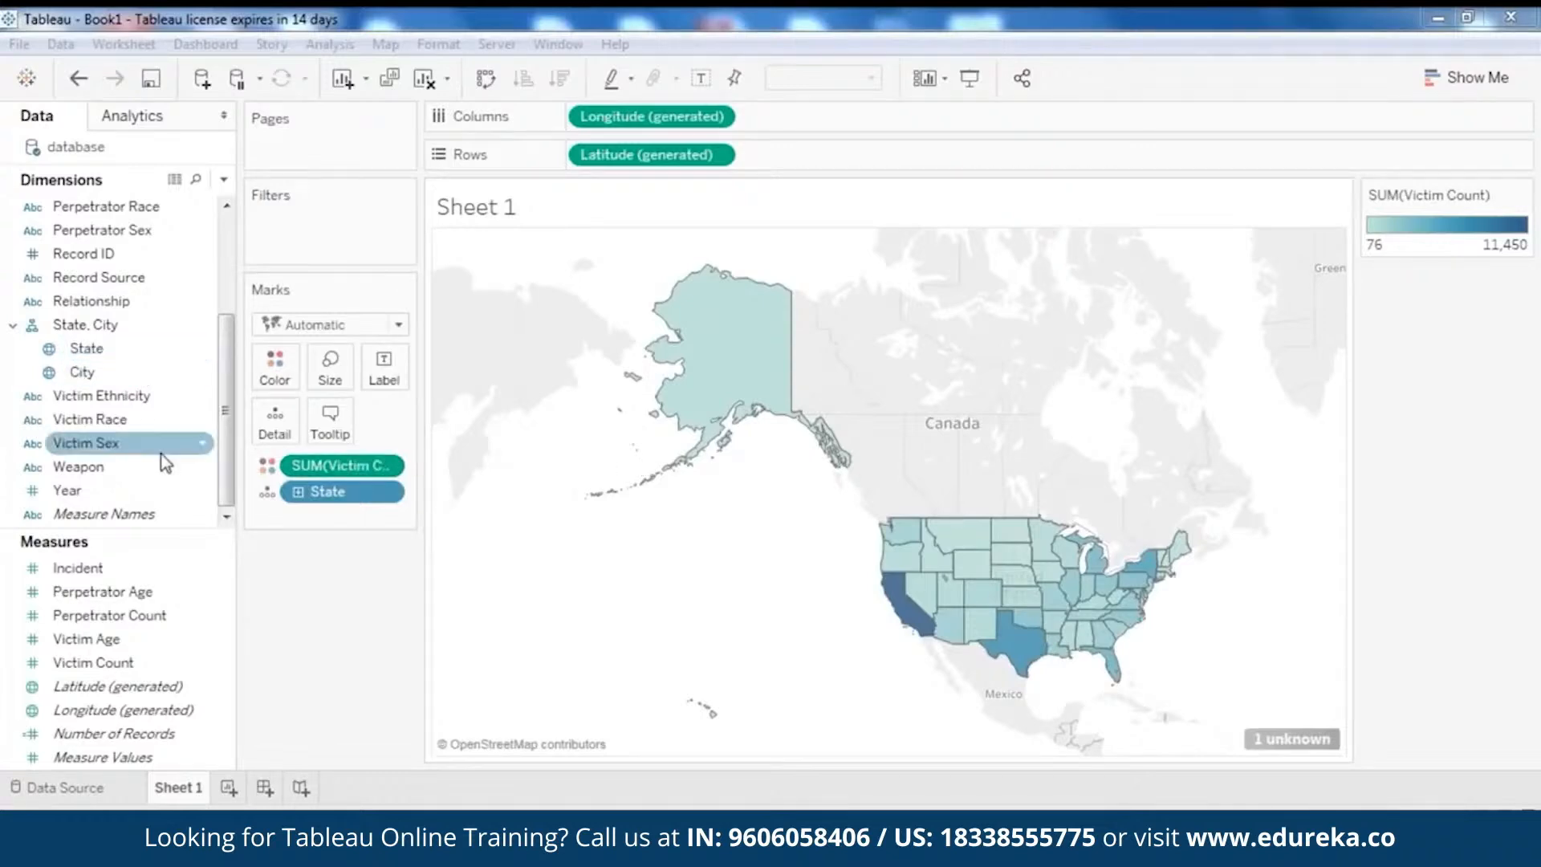
click(104, 491)
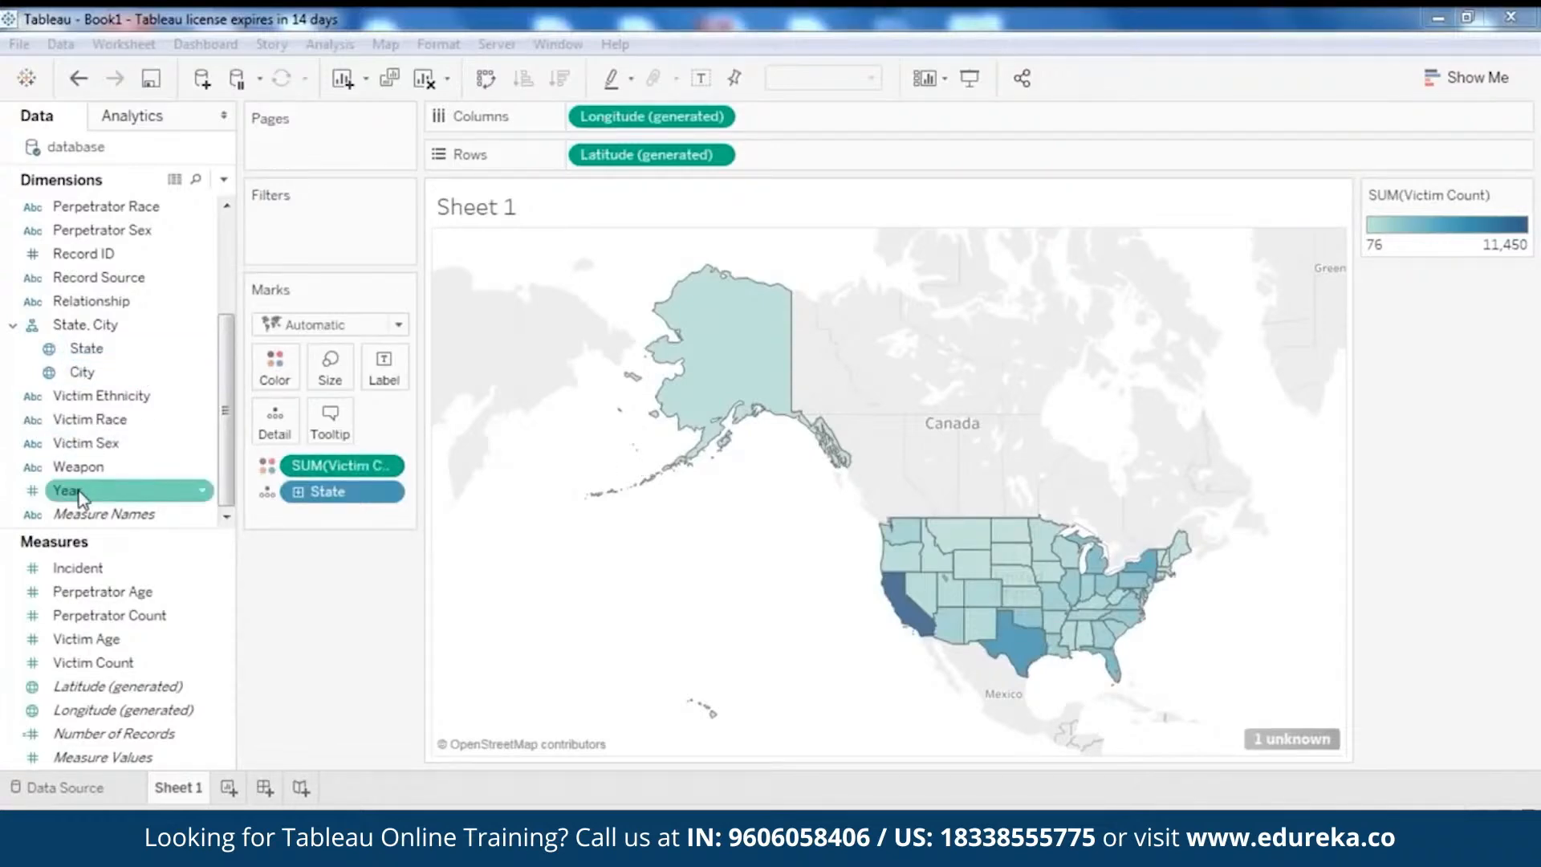
drag(81, 493, 337, 236)
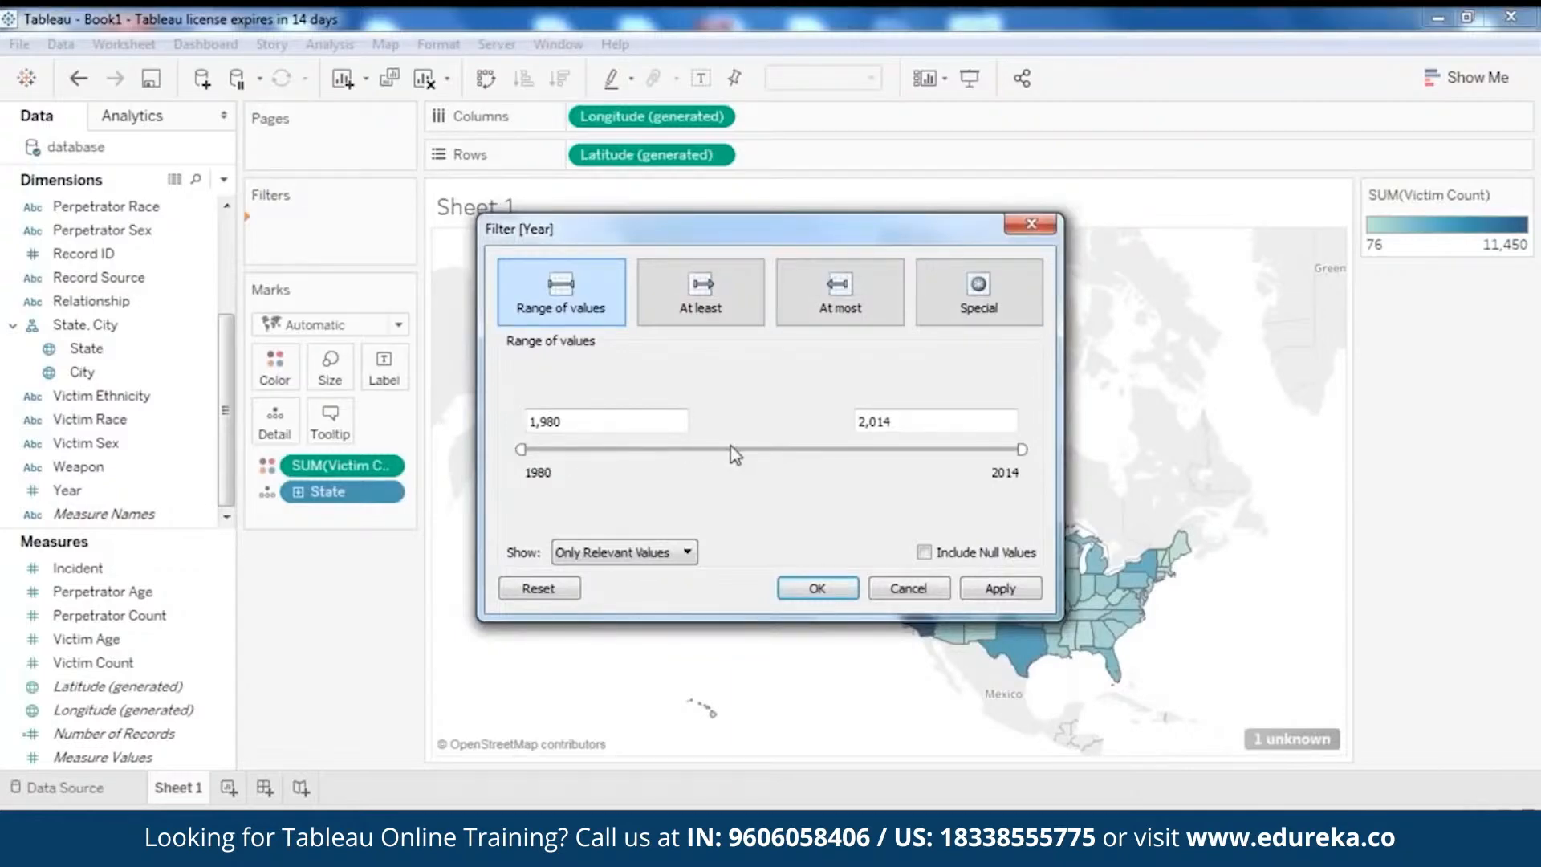
click(844, 596)
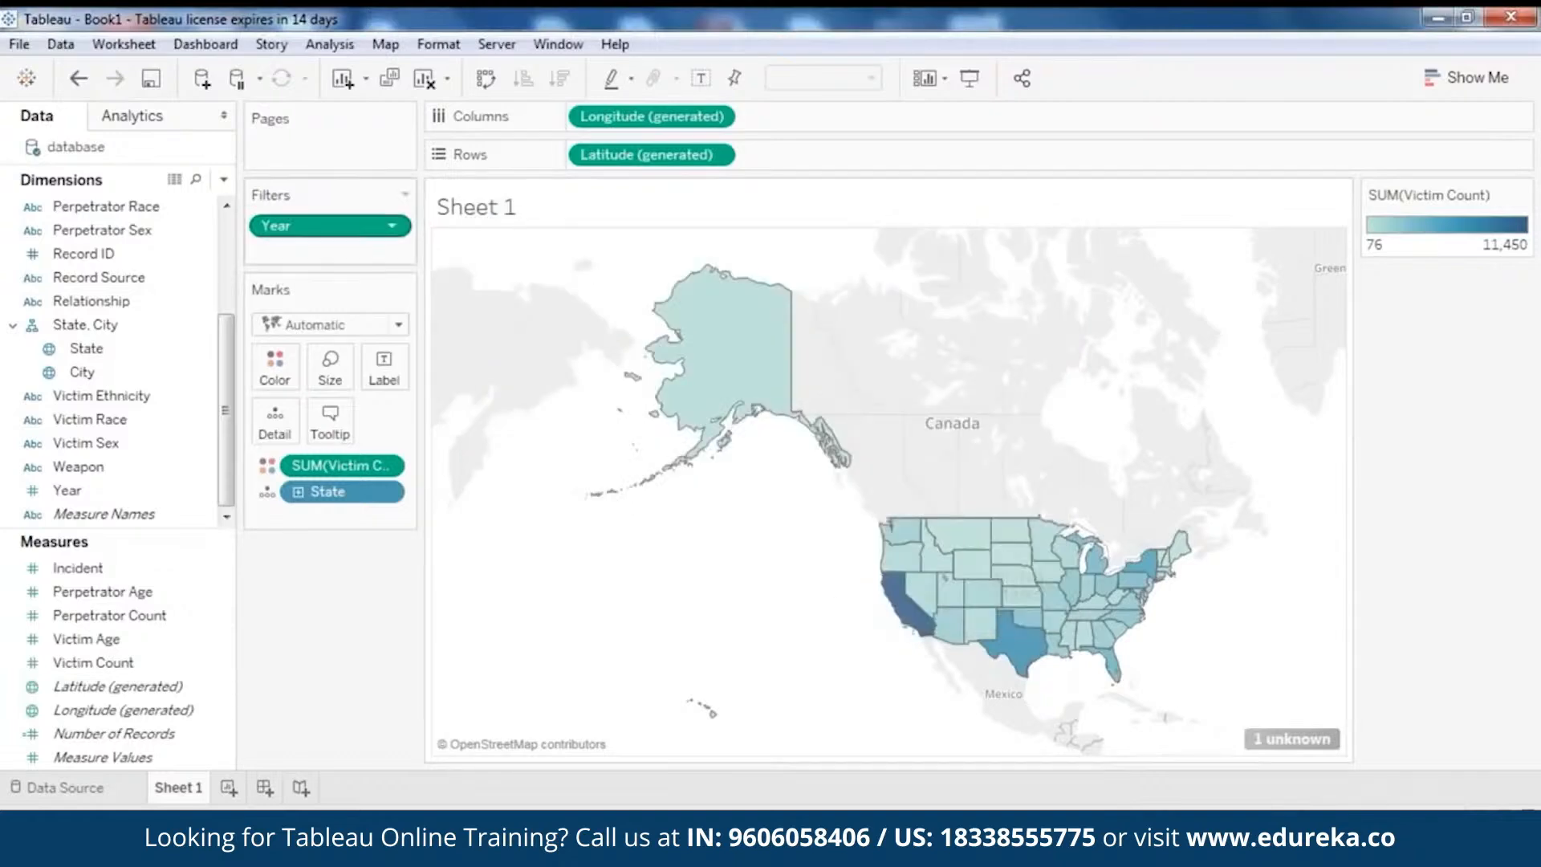
click(402, 226)
click(376, 290)
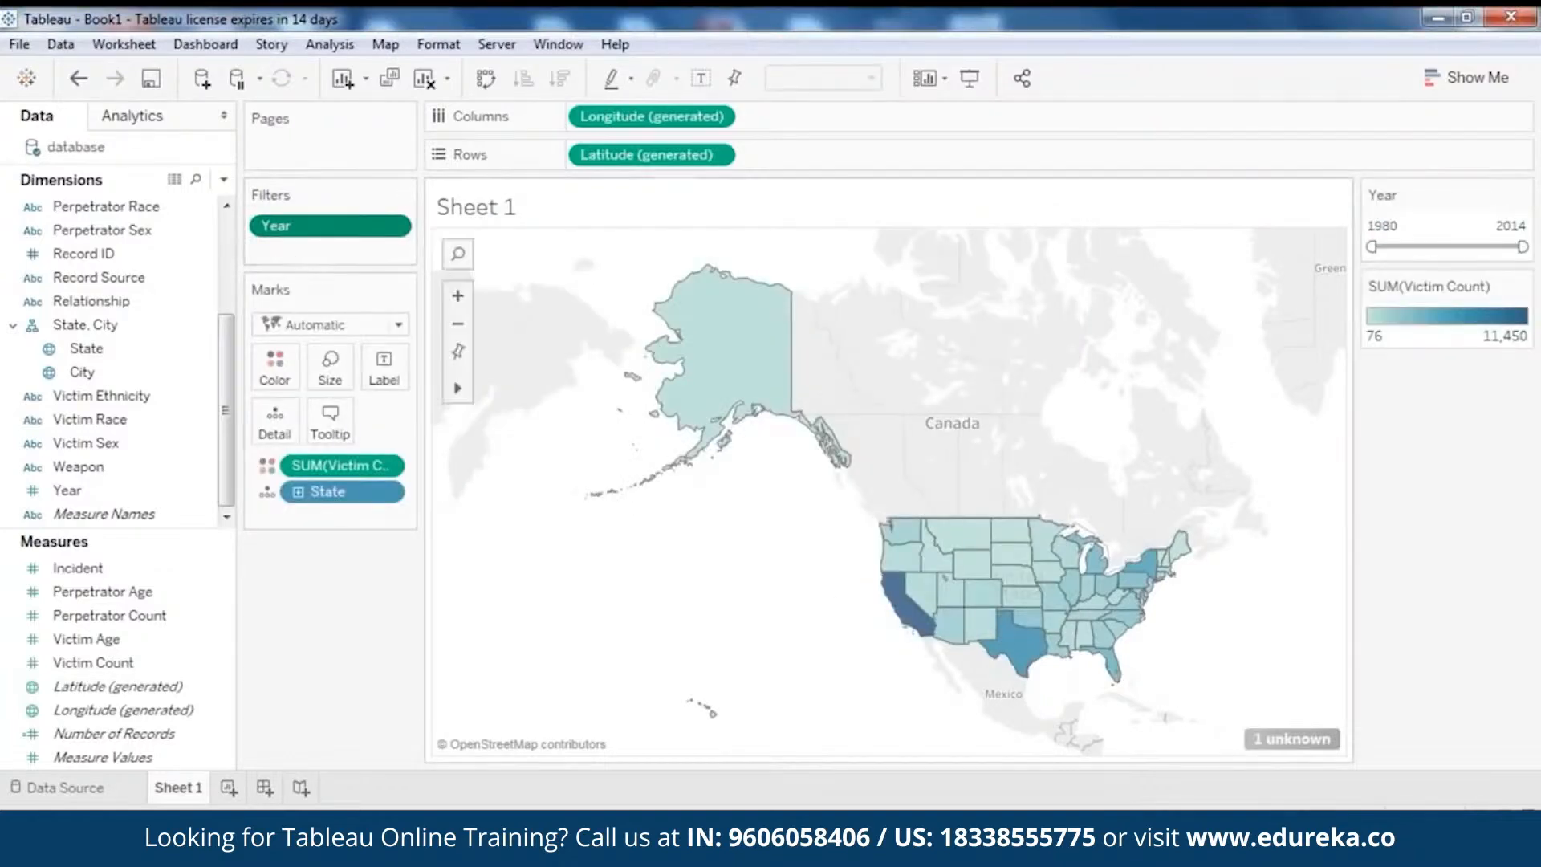
drag(1374, 246, 1455, 247)
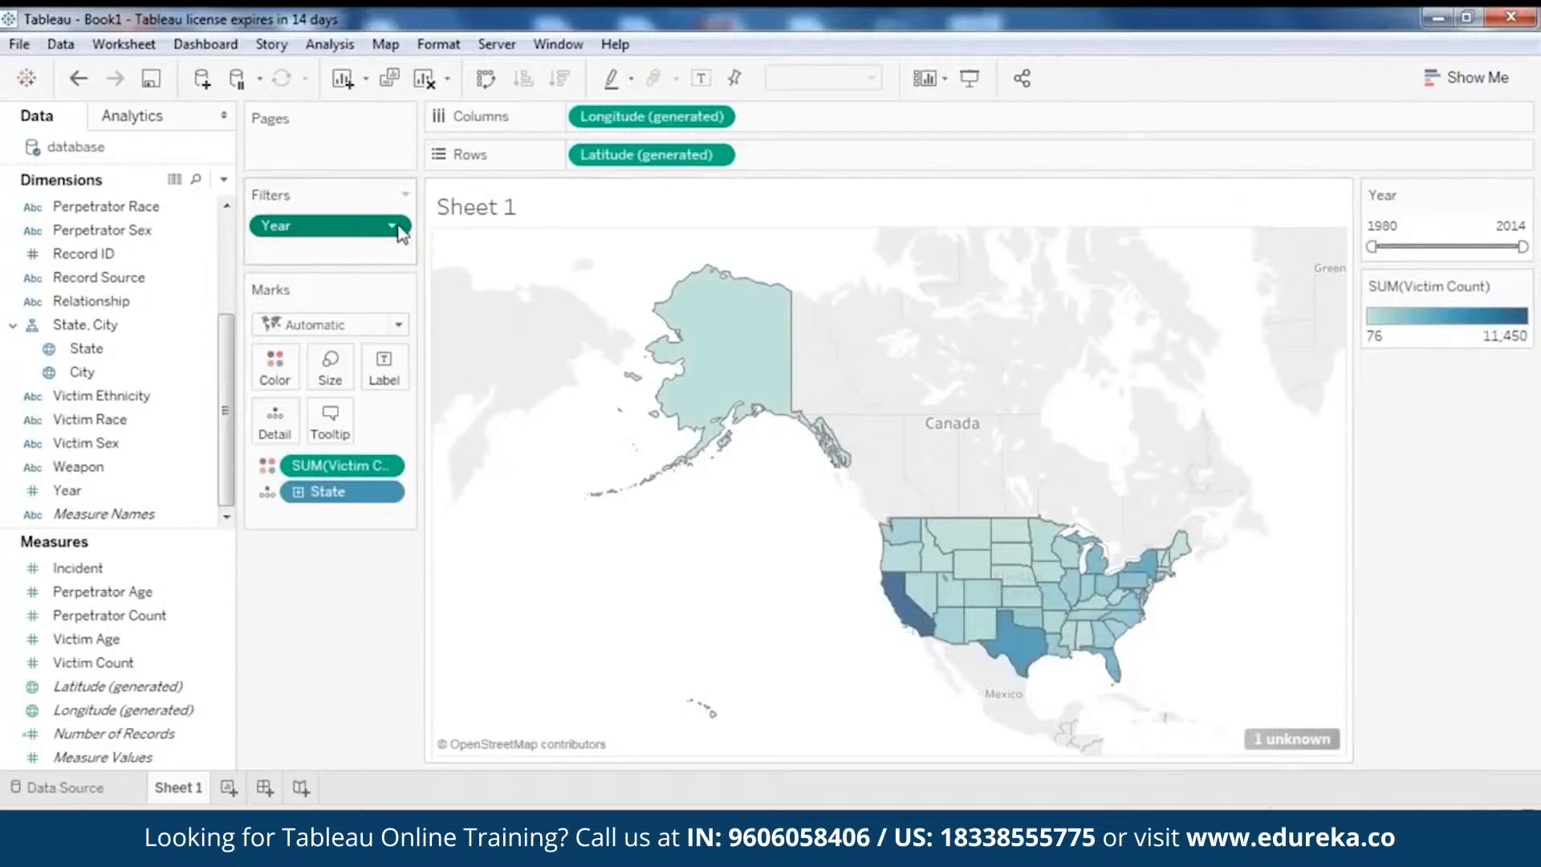
- Convert the Year filter to discrete with only 1980 selected, and show its list of years beside the map
click(394, 226)
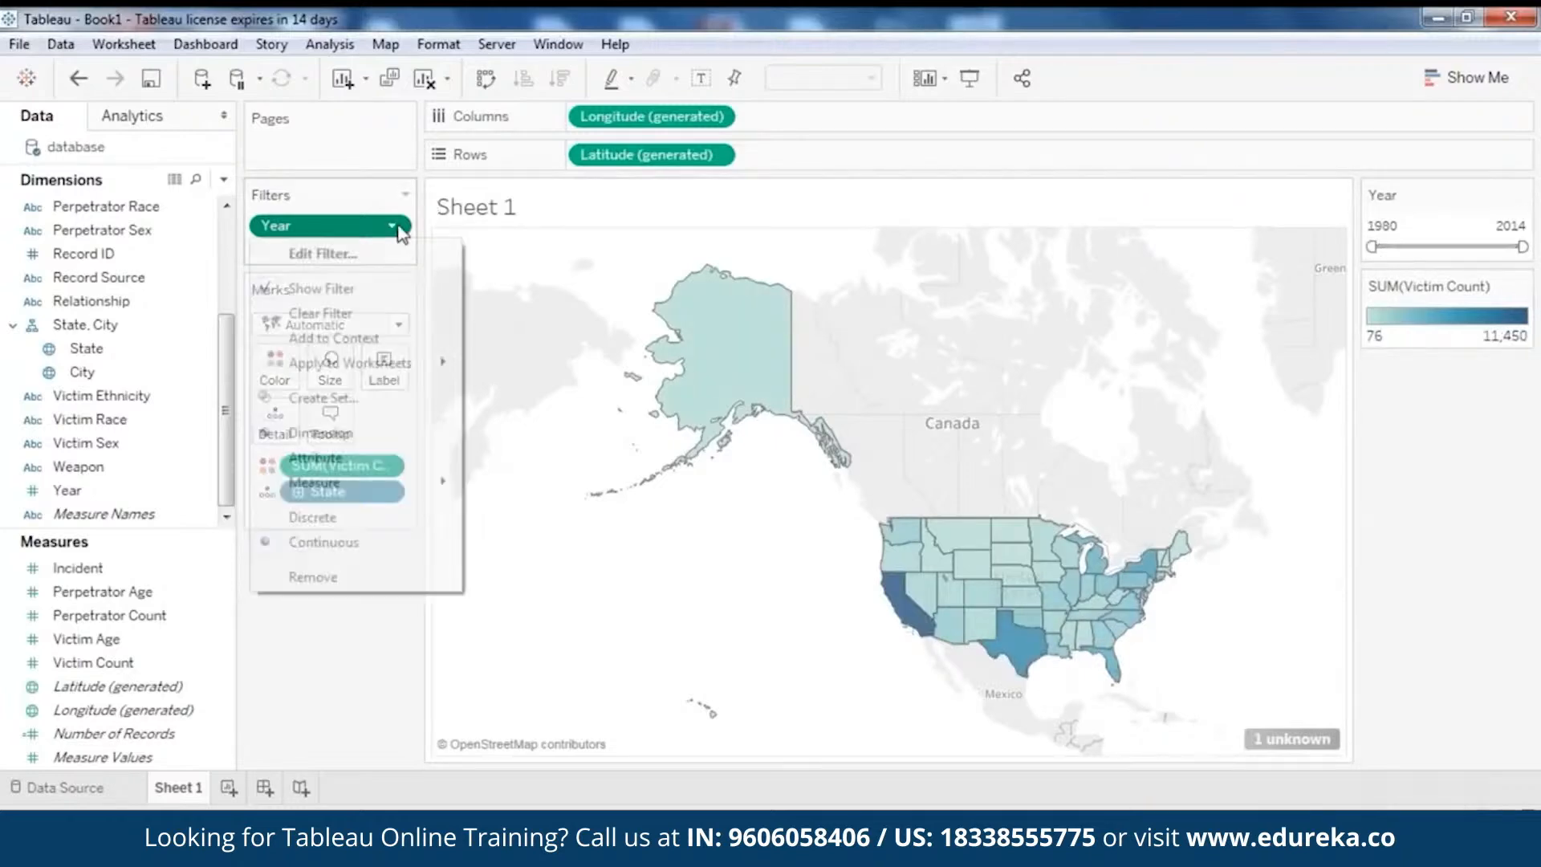
click(325, 520)
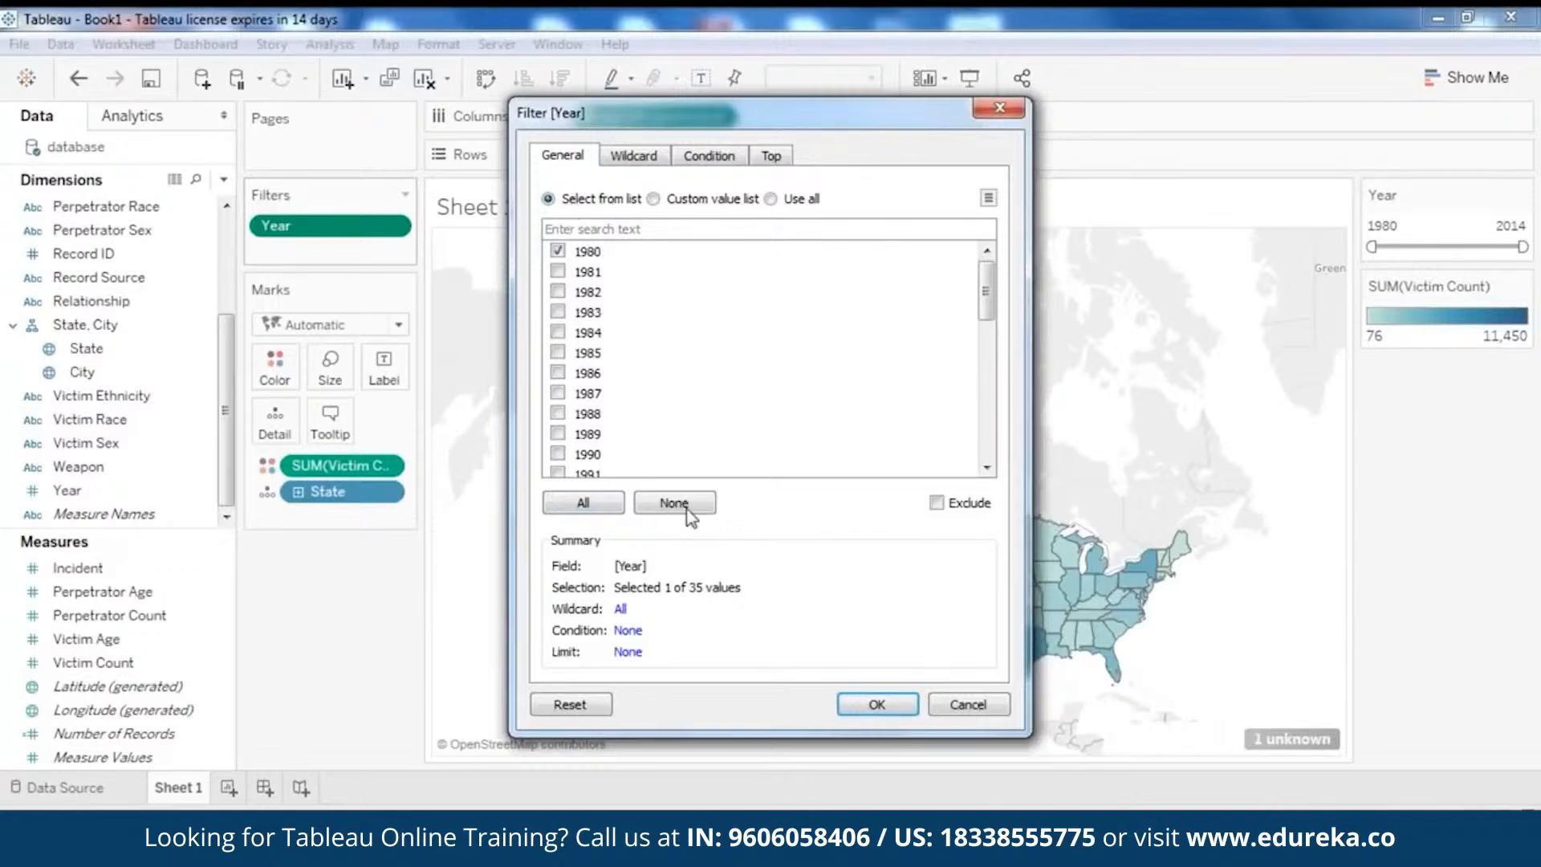
click(874, 703)
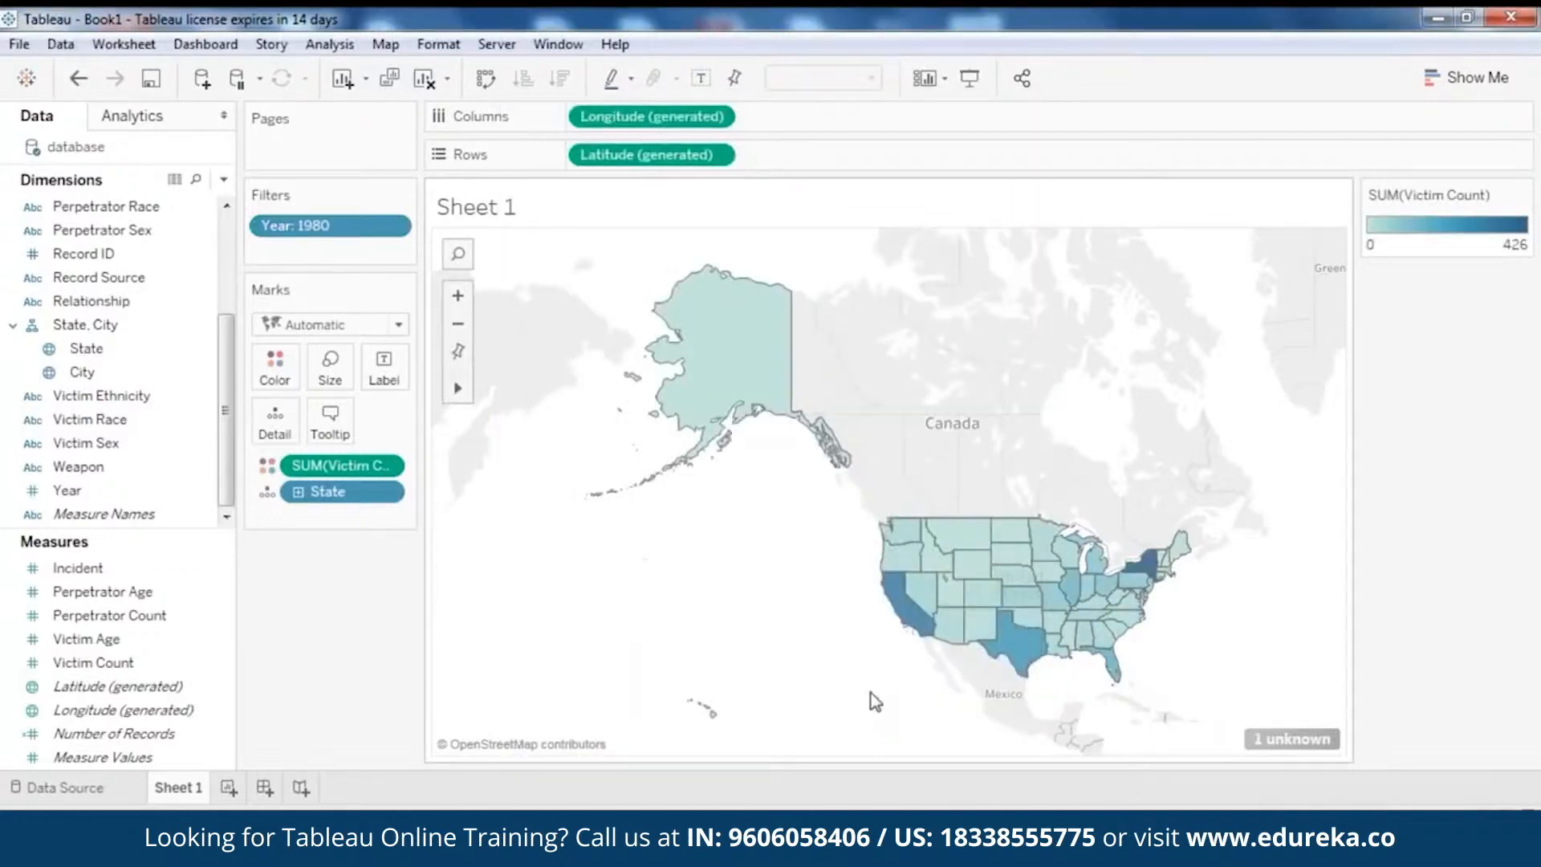
click(399, 226)
click(441, 271)
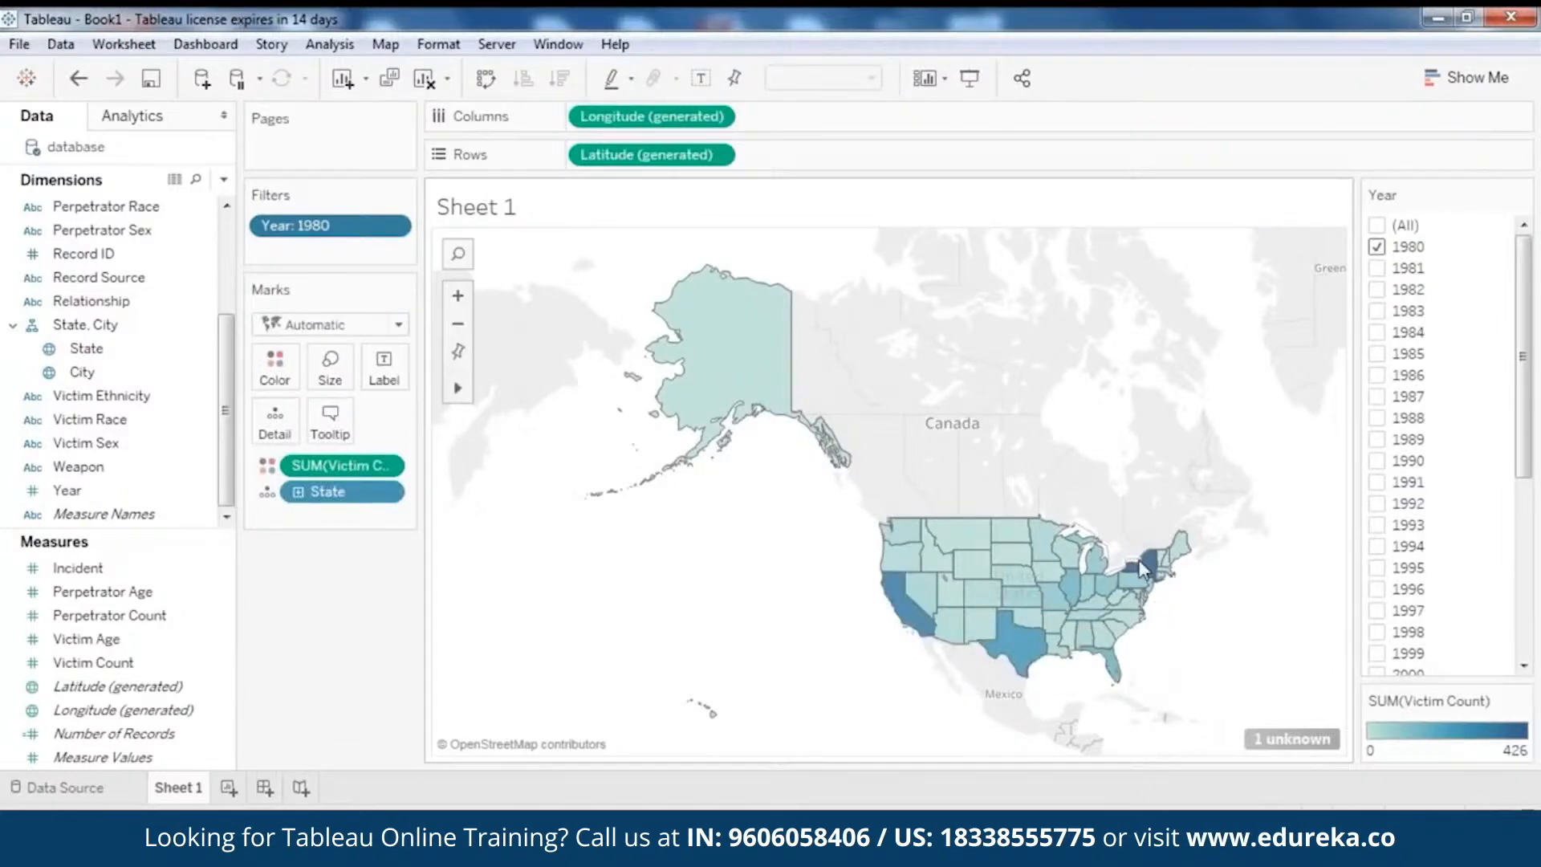
- Compare the 1980 victim counts of New York, California, Texas and Florida on the map
mouse_move(1143, 568)
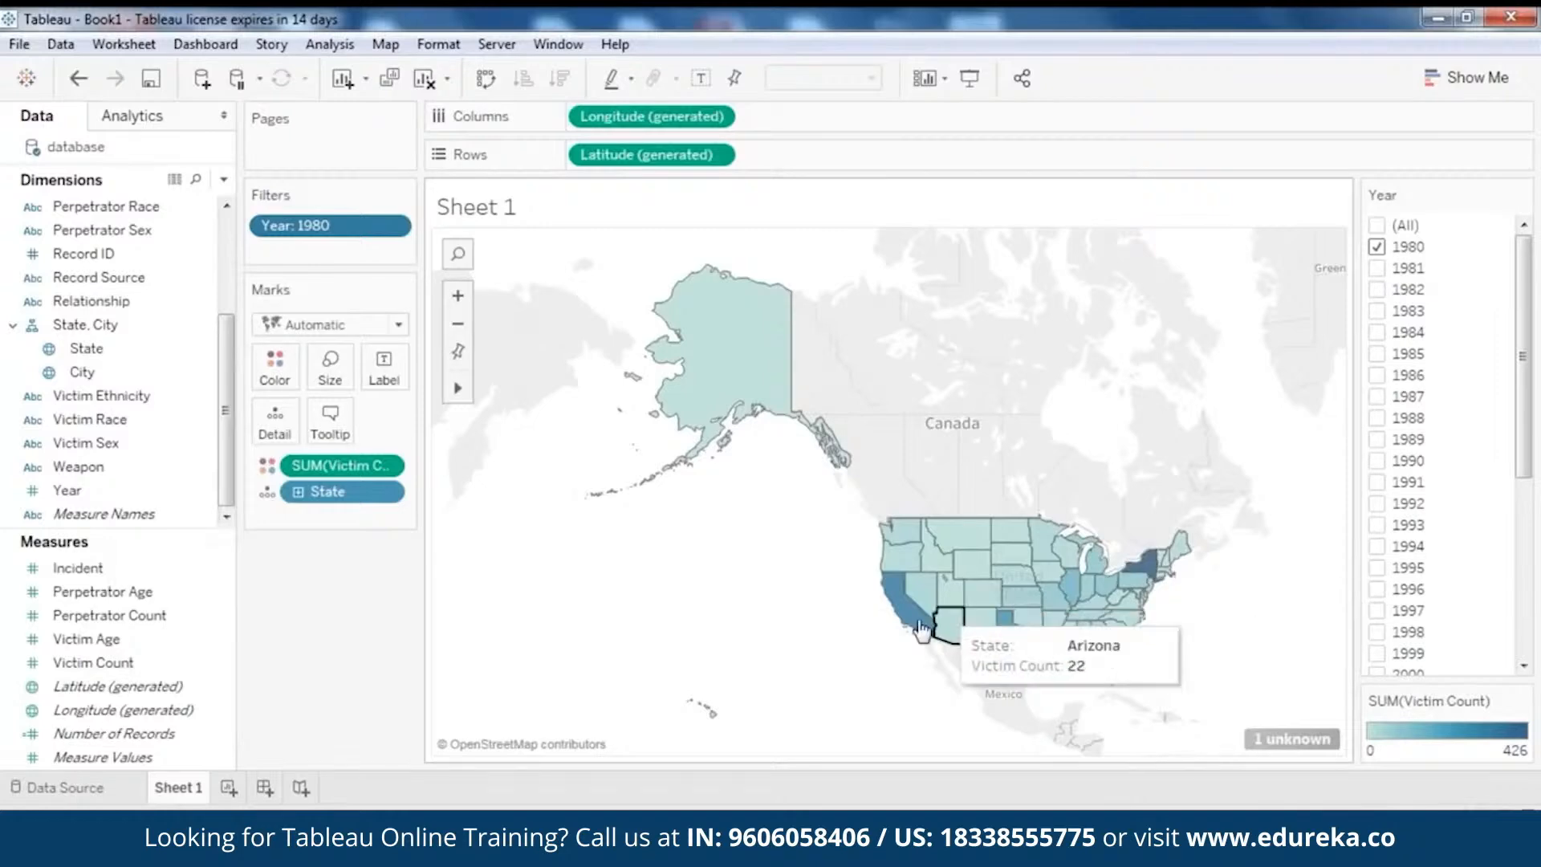
mouse_move(913, 632)
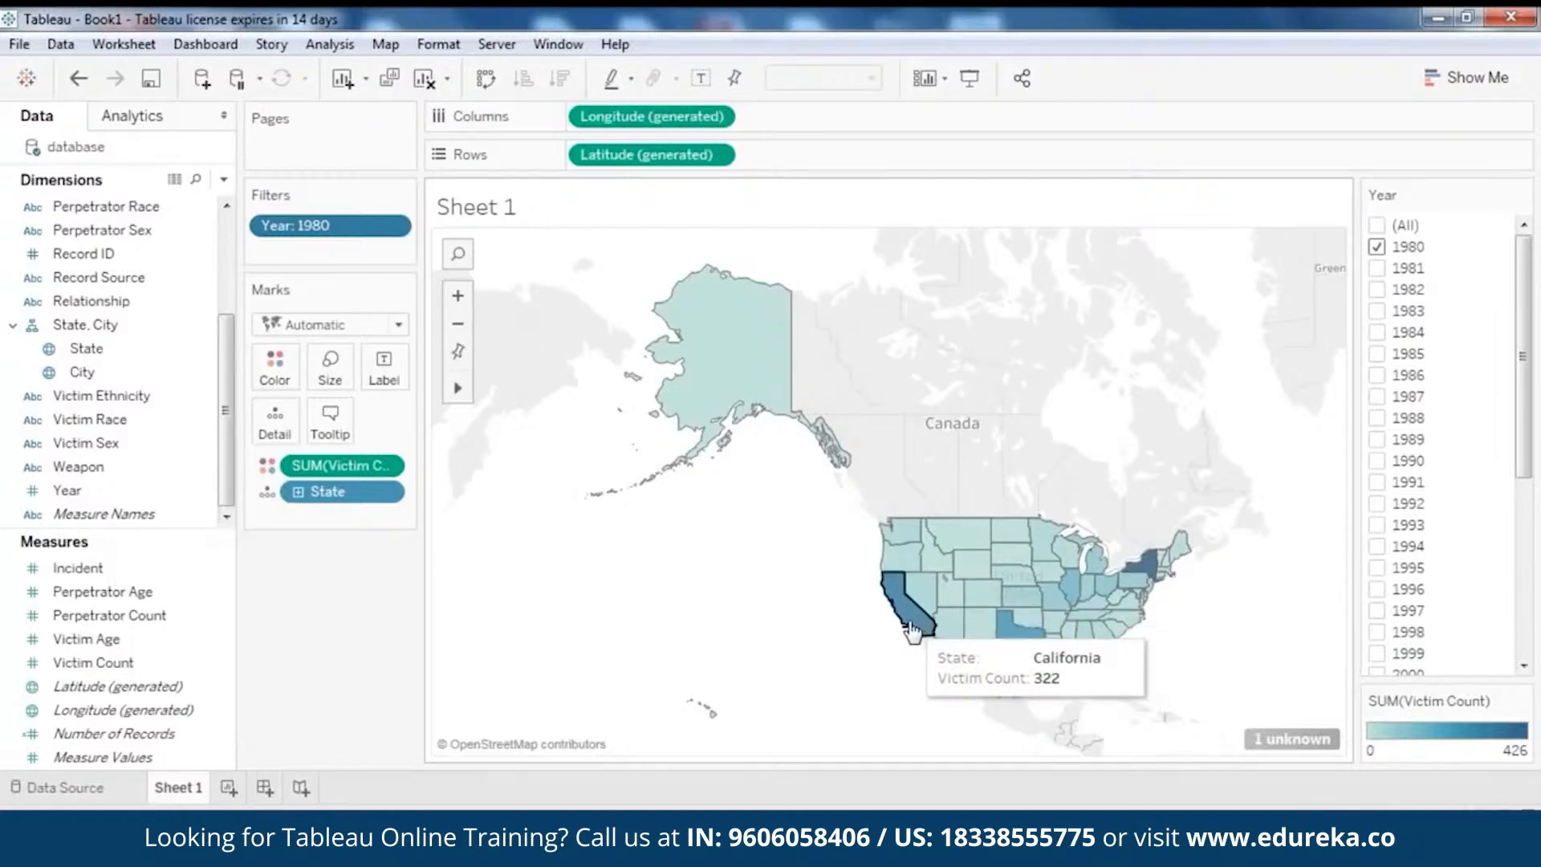
mouse_move(1025, 654)
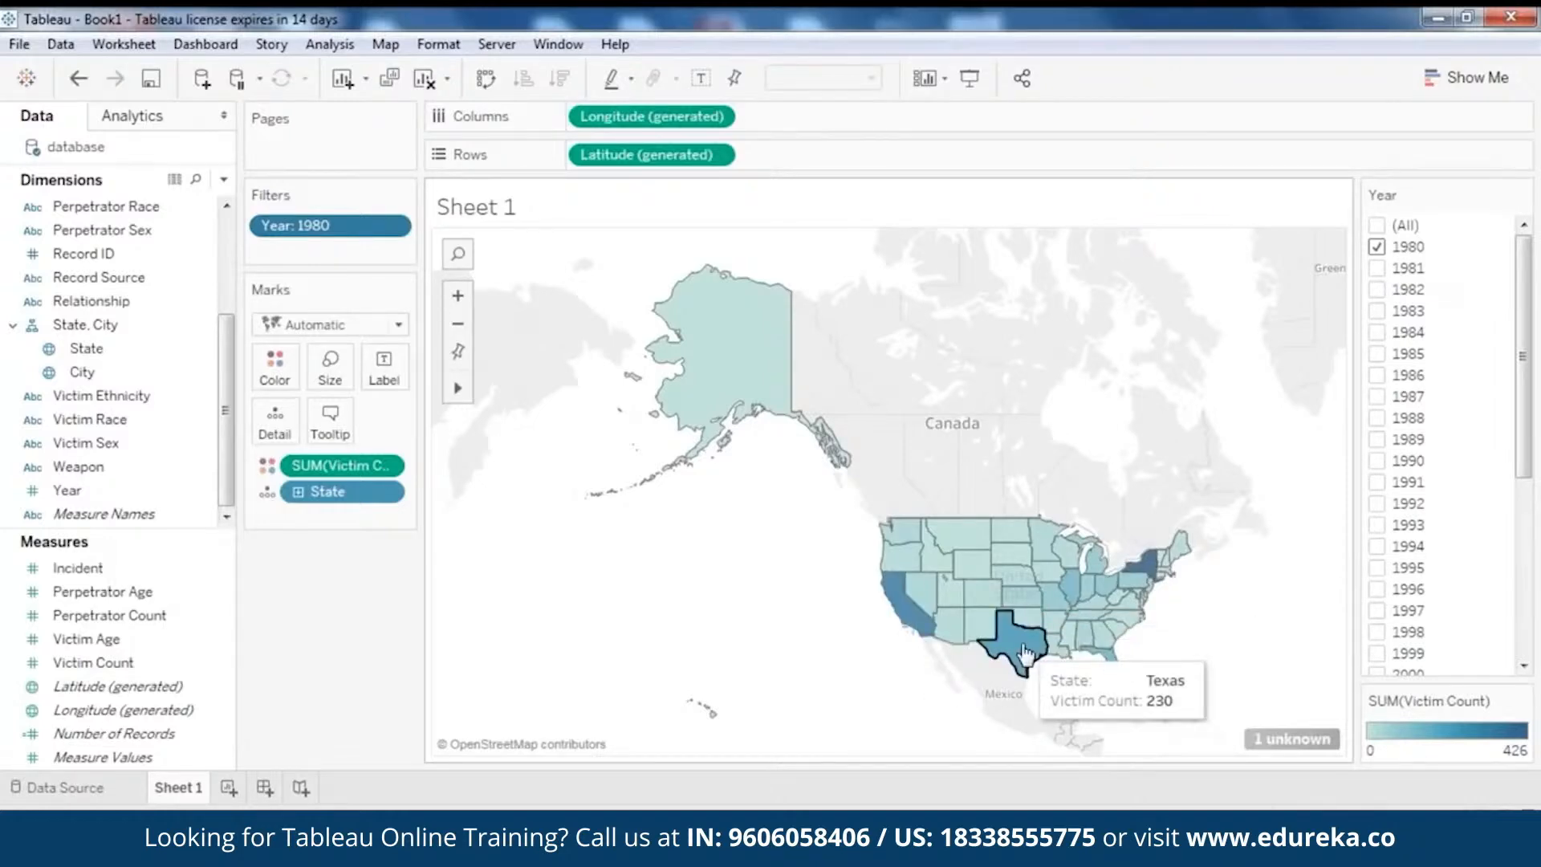
mouse_move(1116, 677)
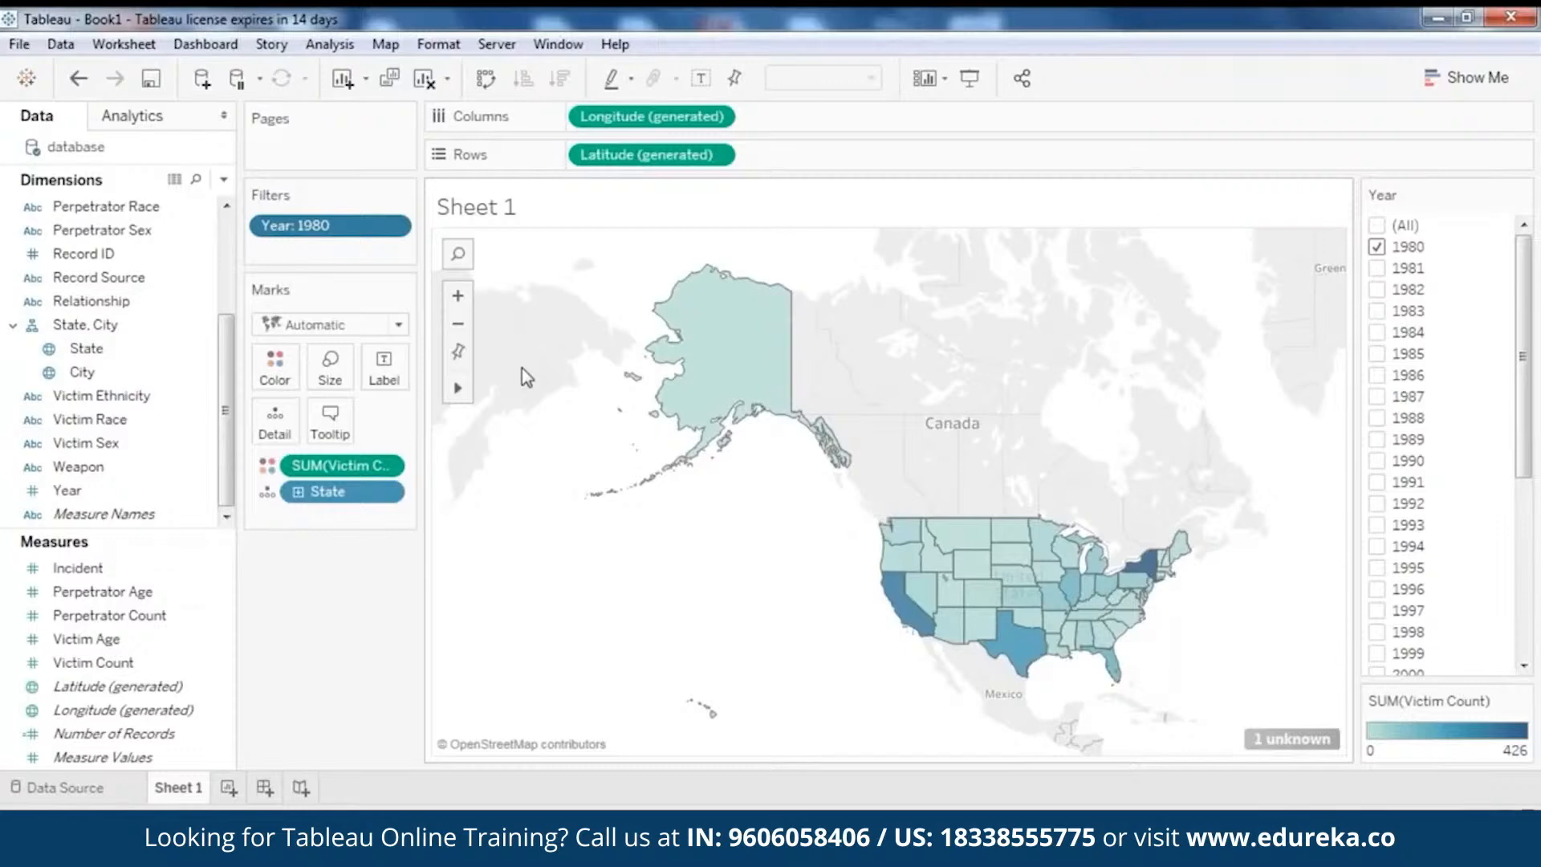
- Create a new worksheet mapping Longitude in columns against Latitude in rows, colored by Victim Count with State as detail
key(ctrl+1)
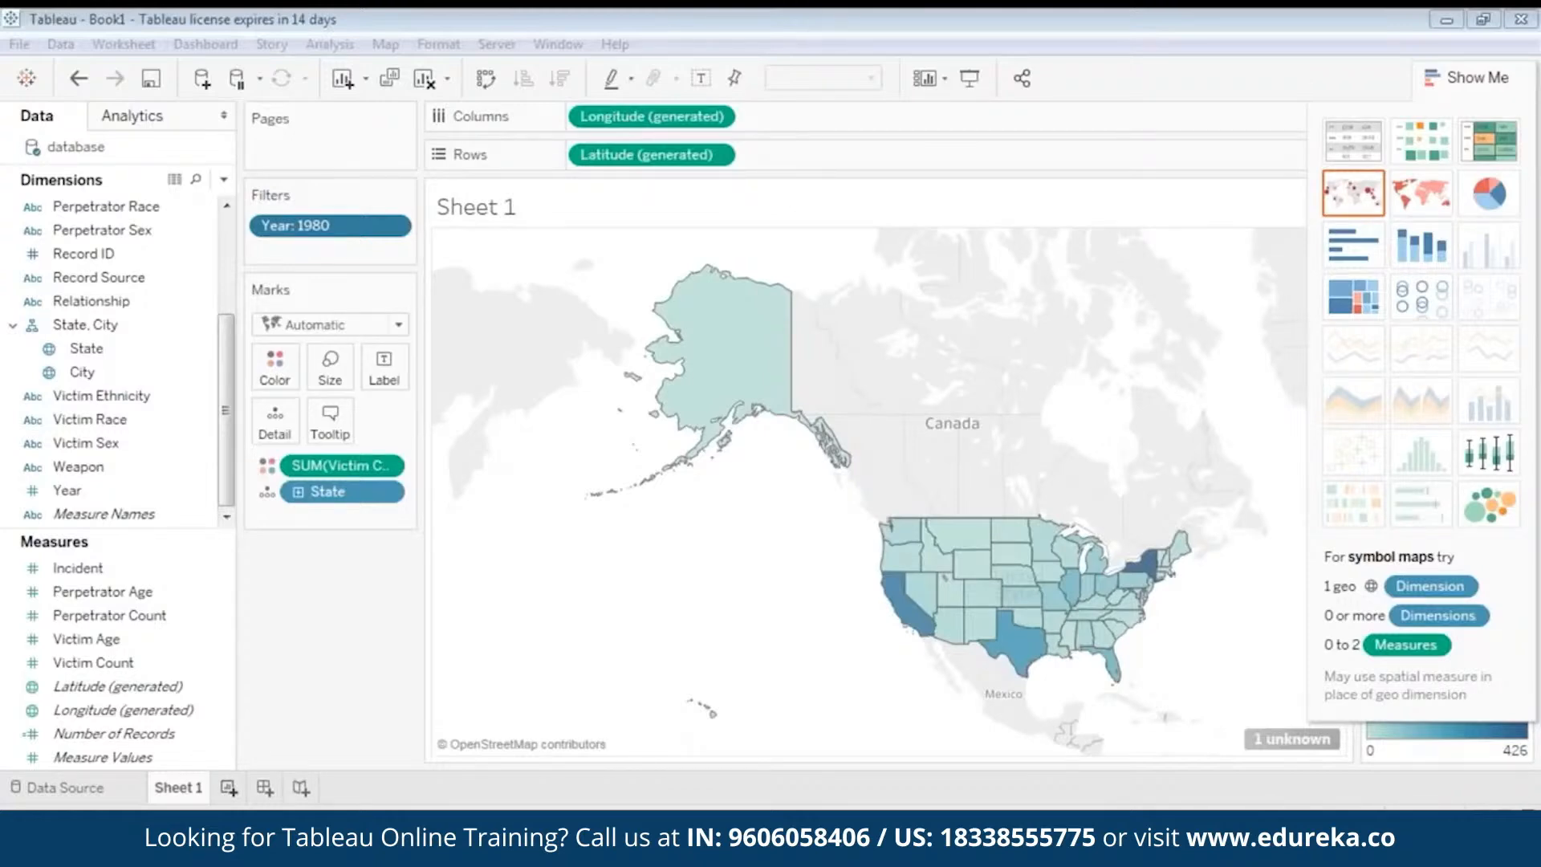
click(229, 788)
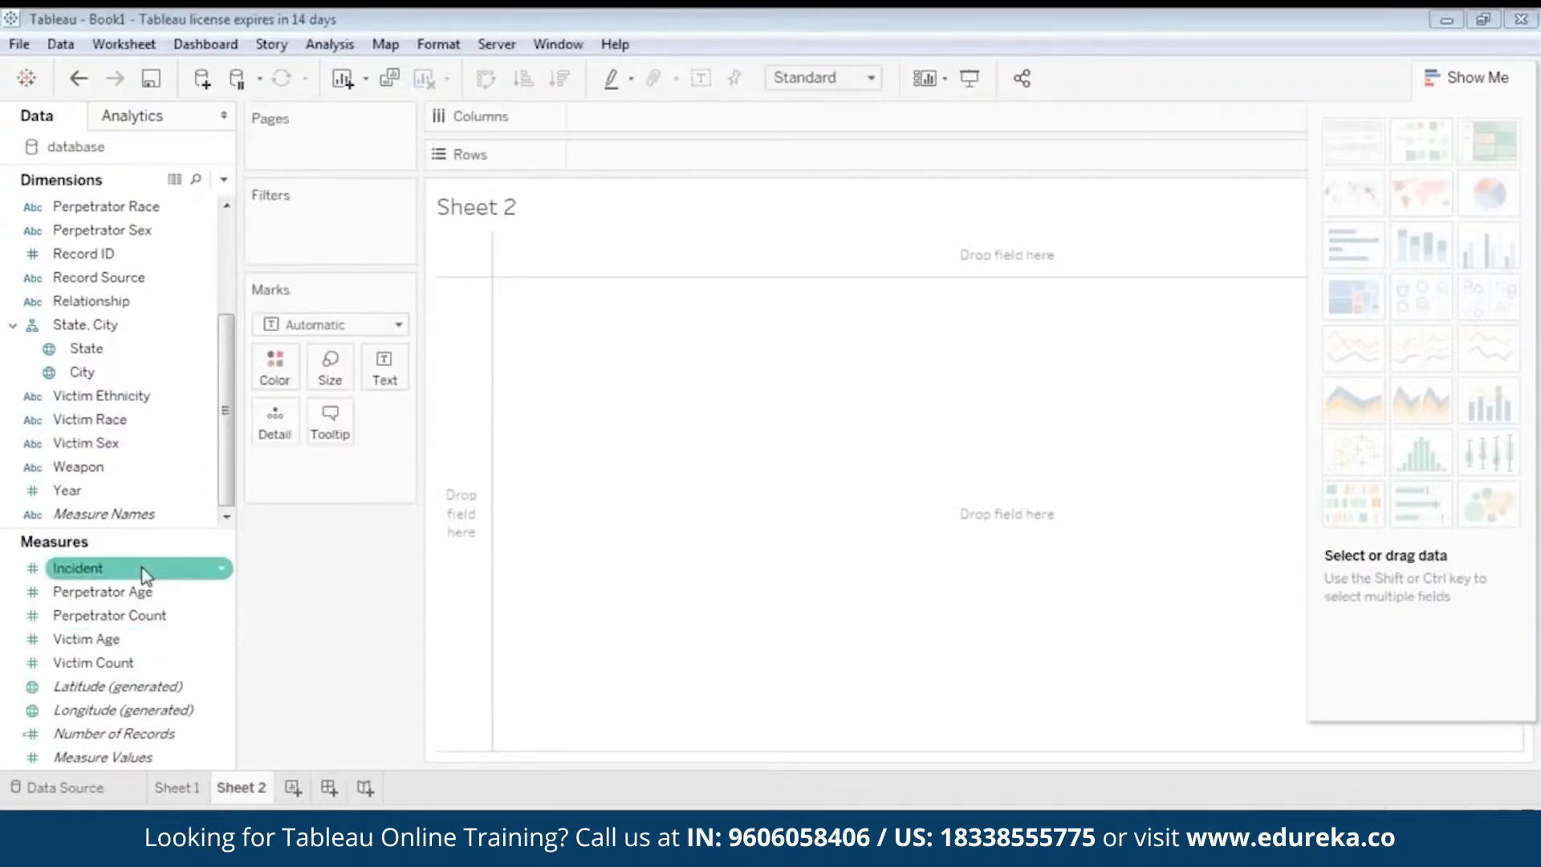
click(152, 690)
click(158, 711)
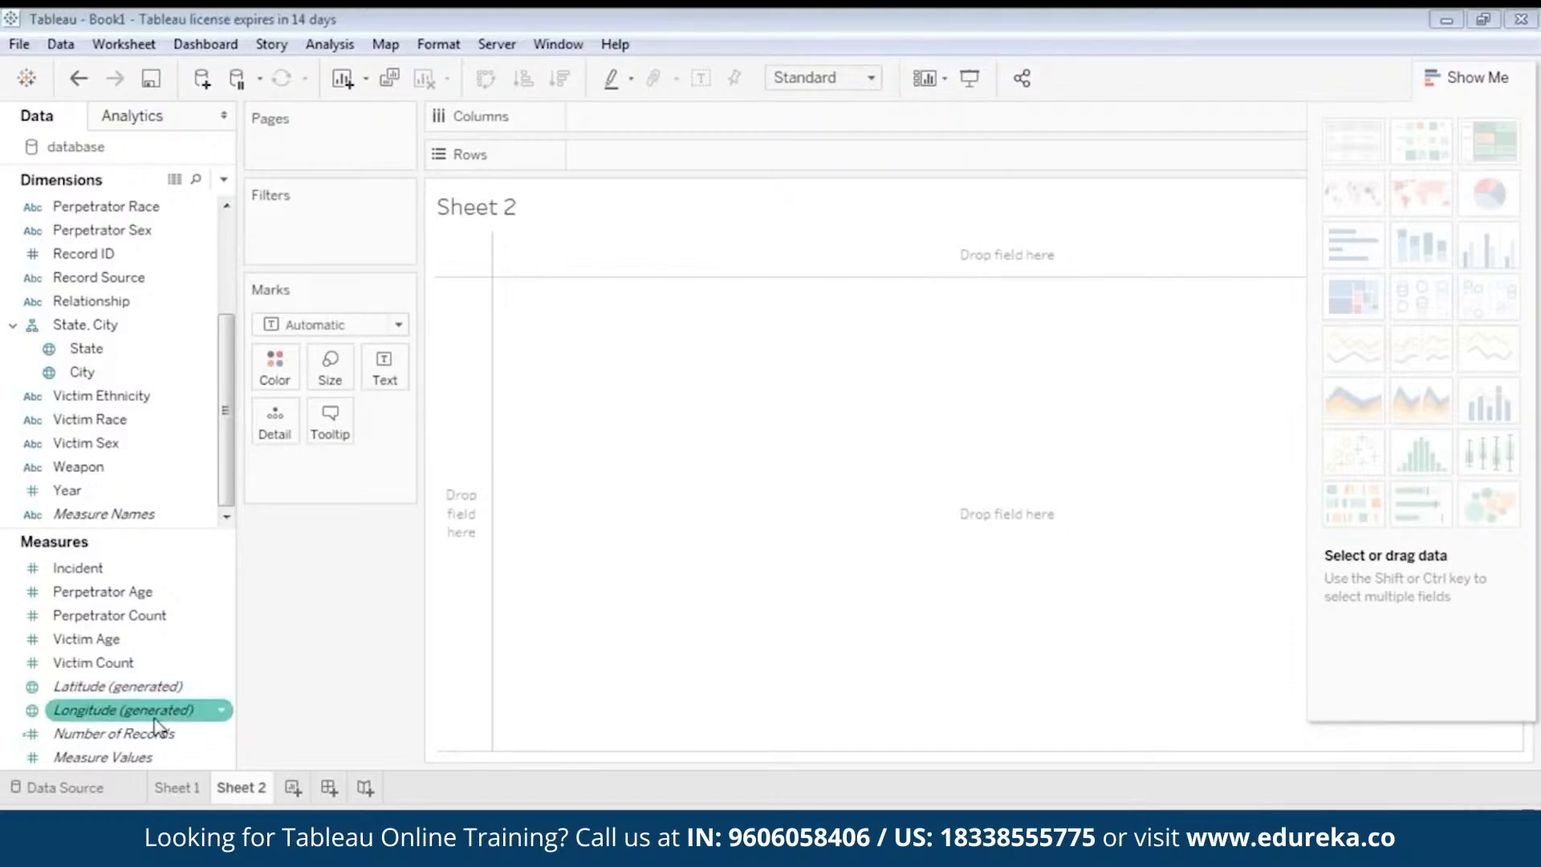
drag(159, 711, 765, 122)
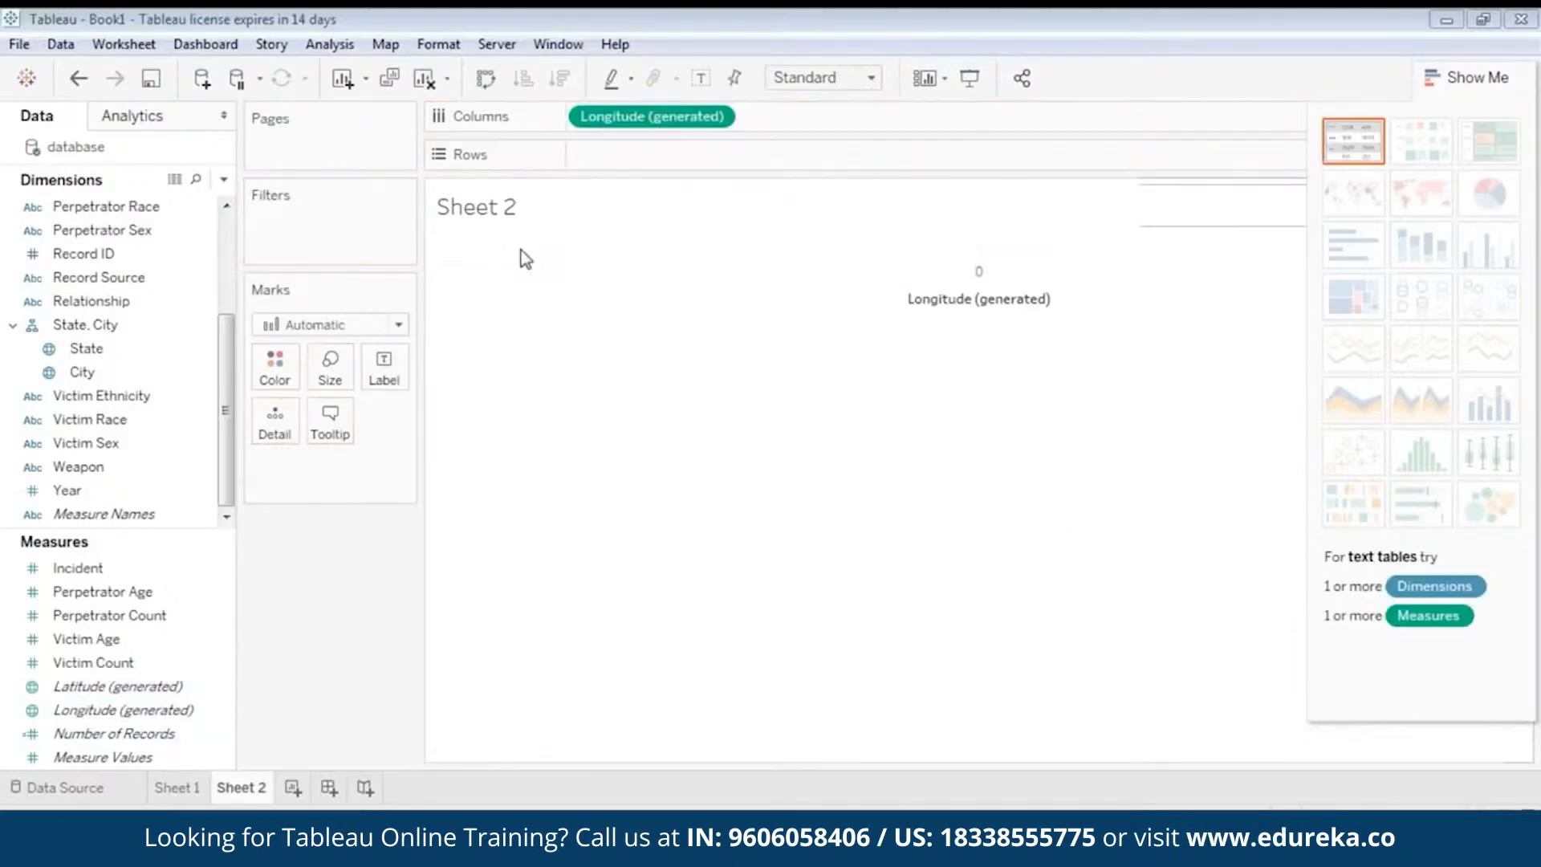
drag(137, 686, 722, 154)
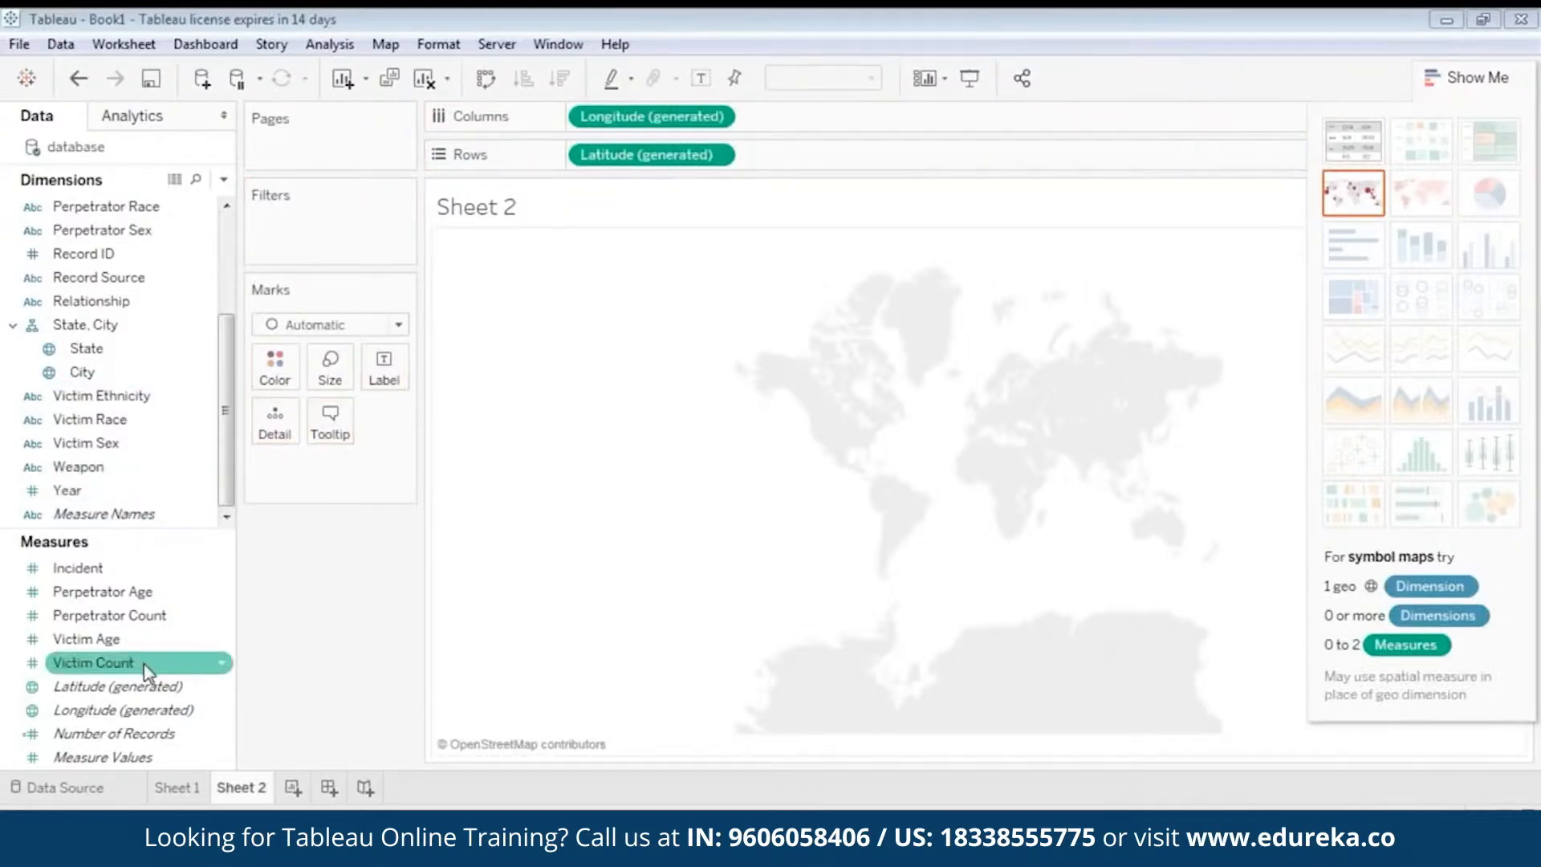
drag(147, 671, 274, 425)
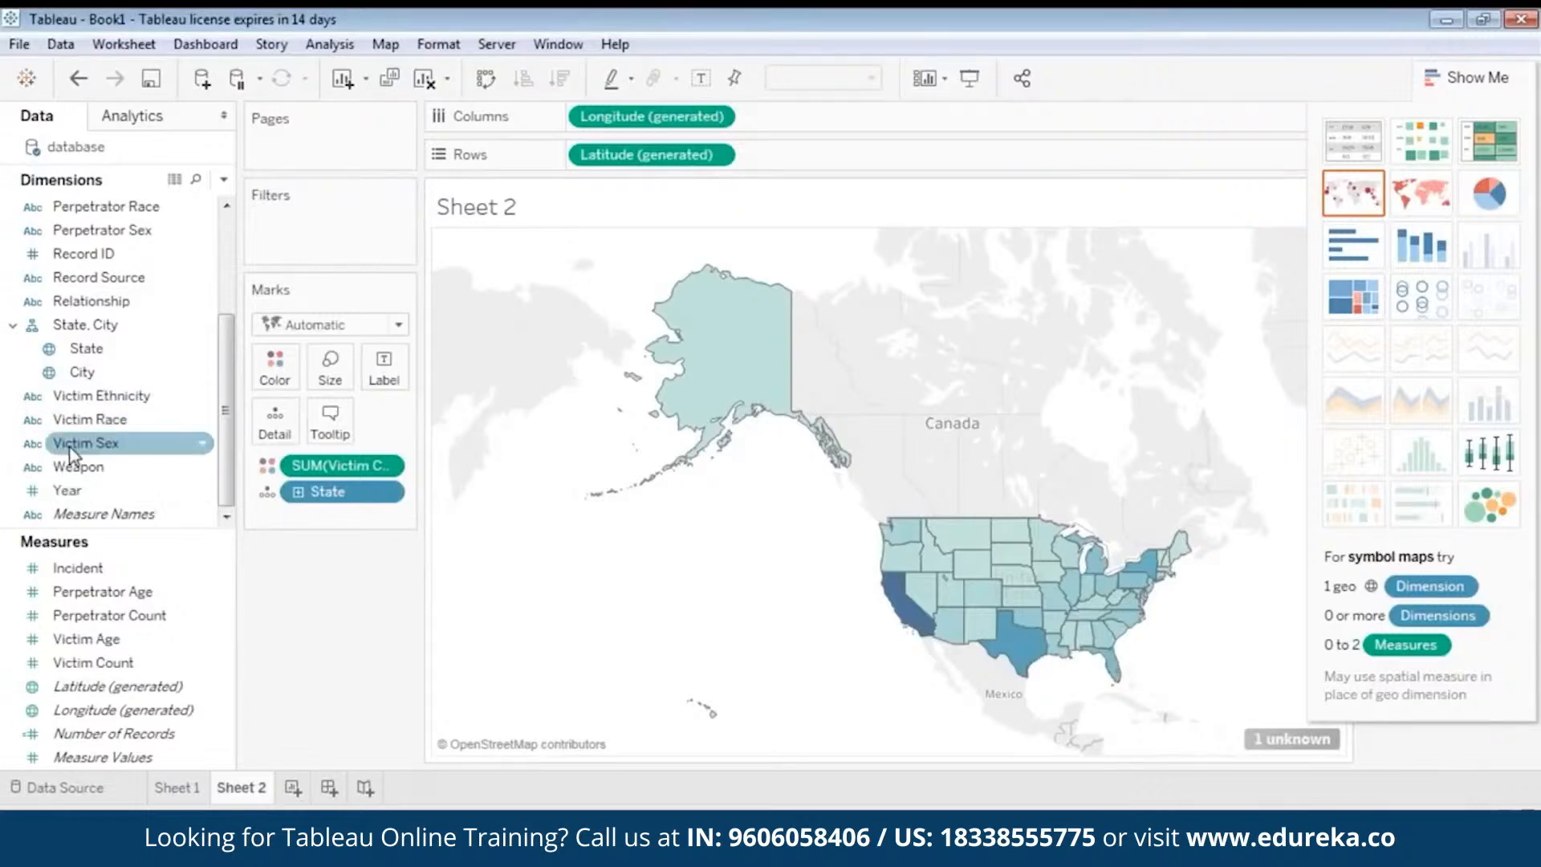
- Convert the state map on Sheet 2 to a packed bubbles chart
drag(76, 472, 275, 369)
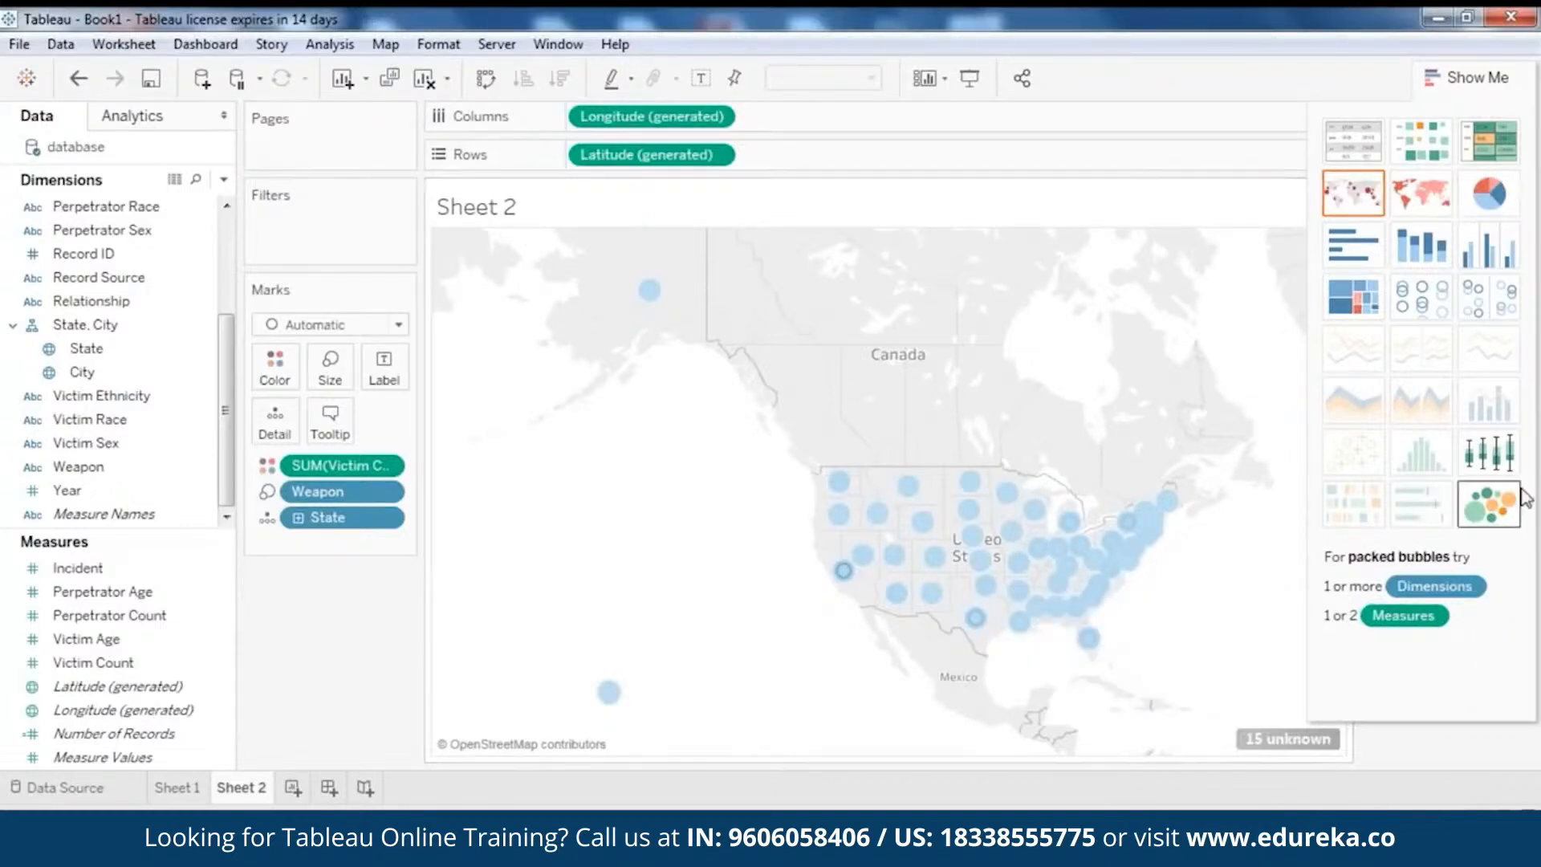
key(ctrl+z)
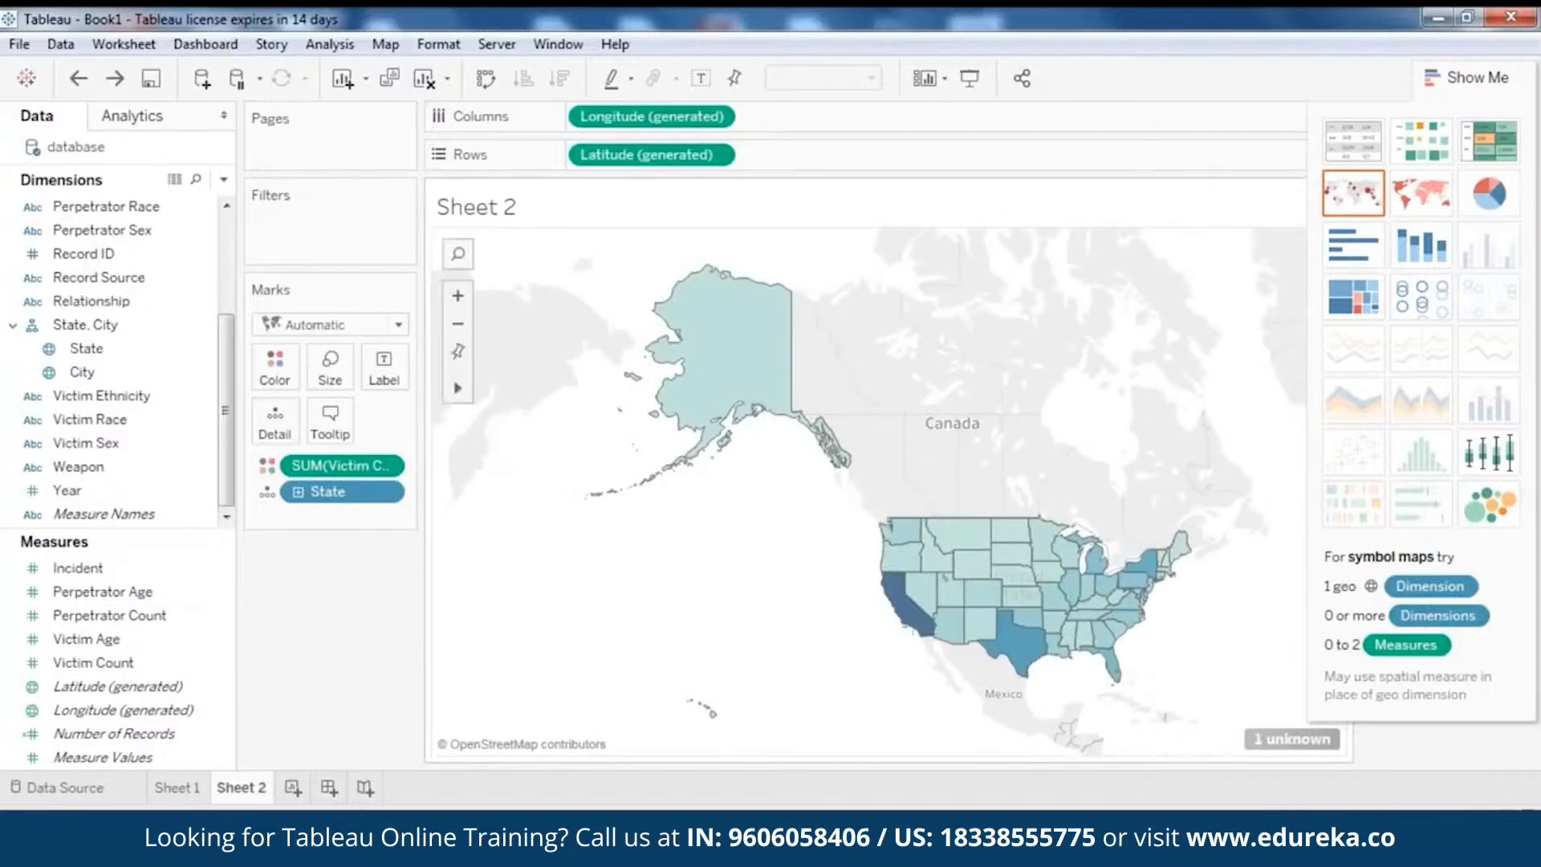
click(1509, 511)
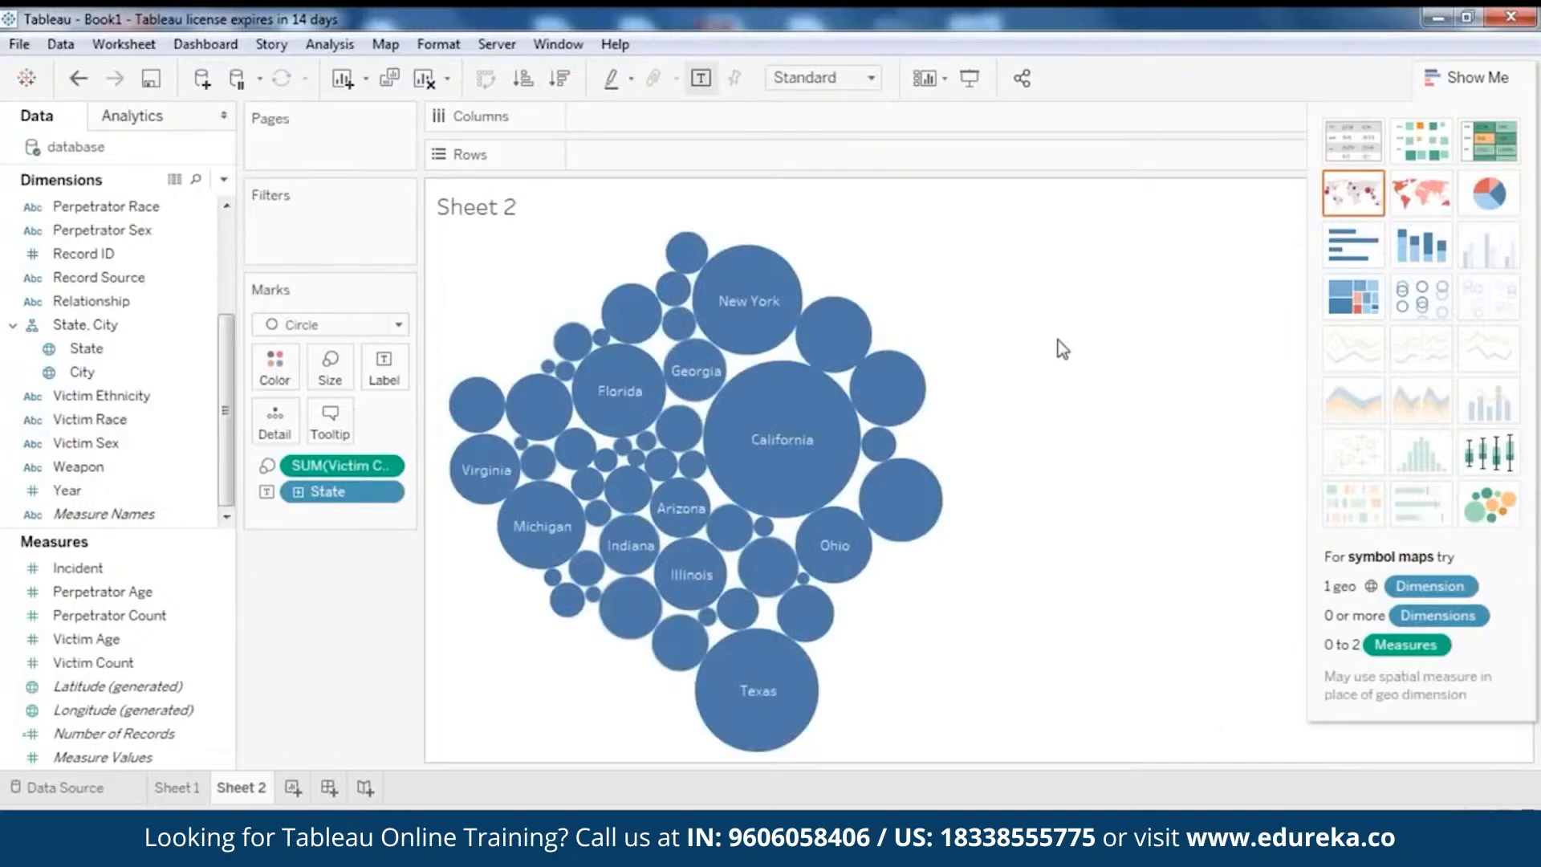
- Color the state bubbles by Weapon and convert the chart to a treemap
click(51, 424)
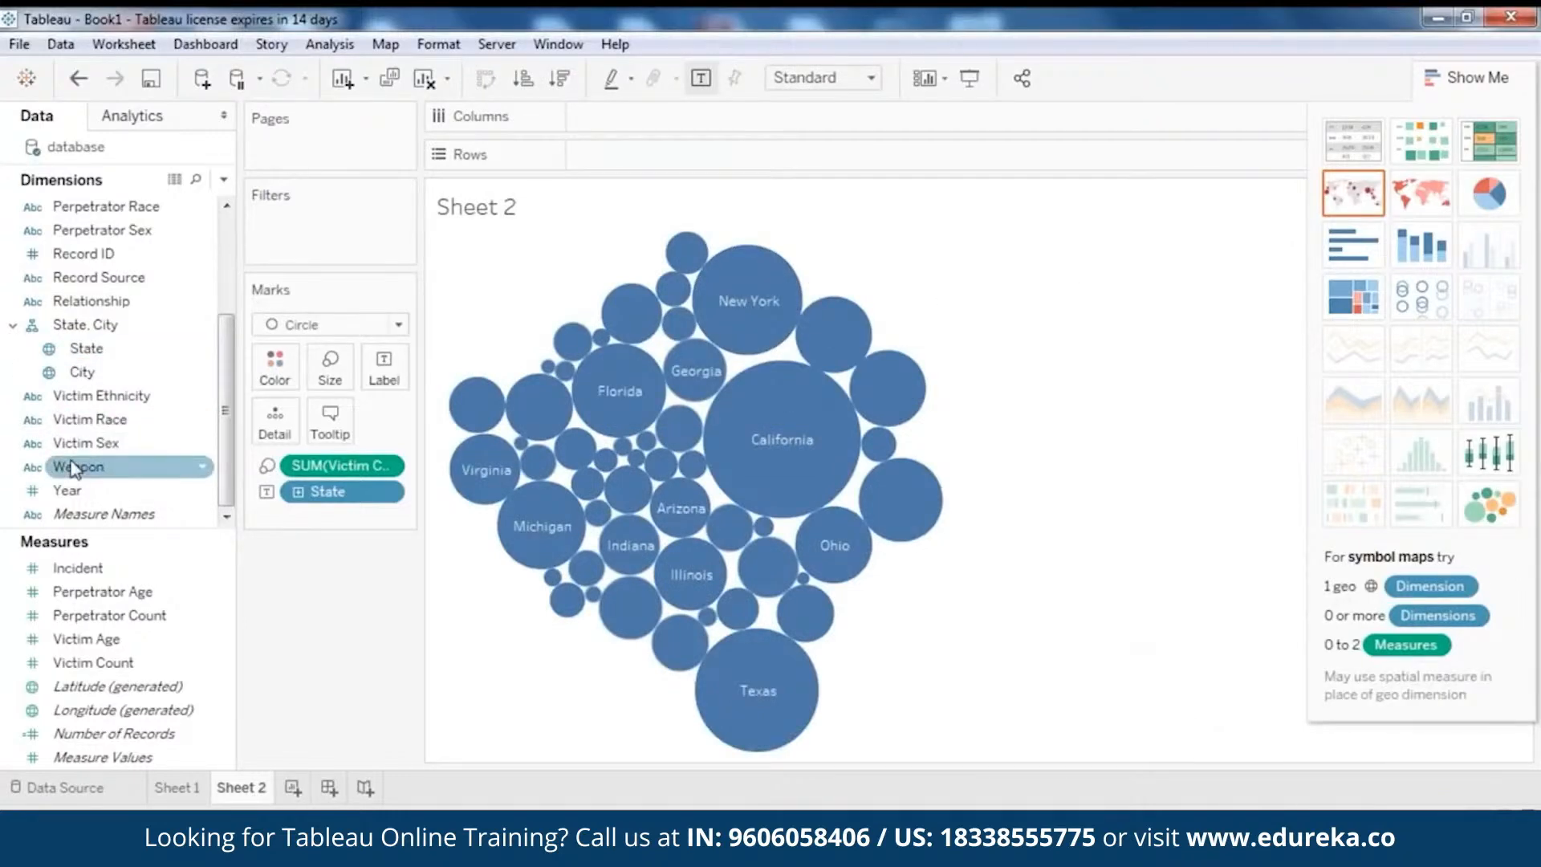
drag(56, 468, 271, 374)
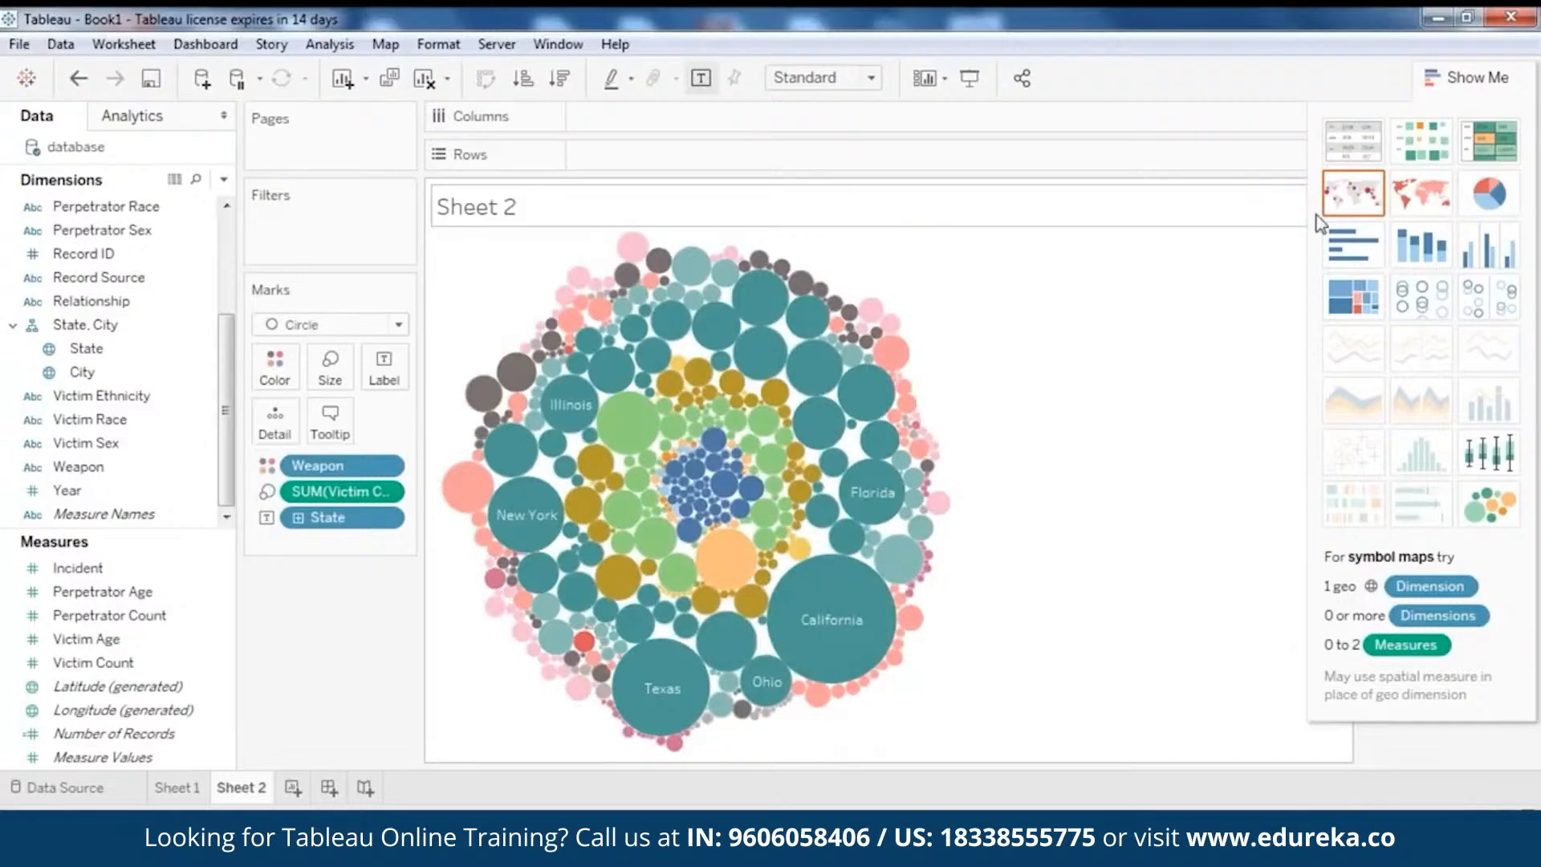
click(1359, 304)
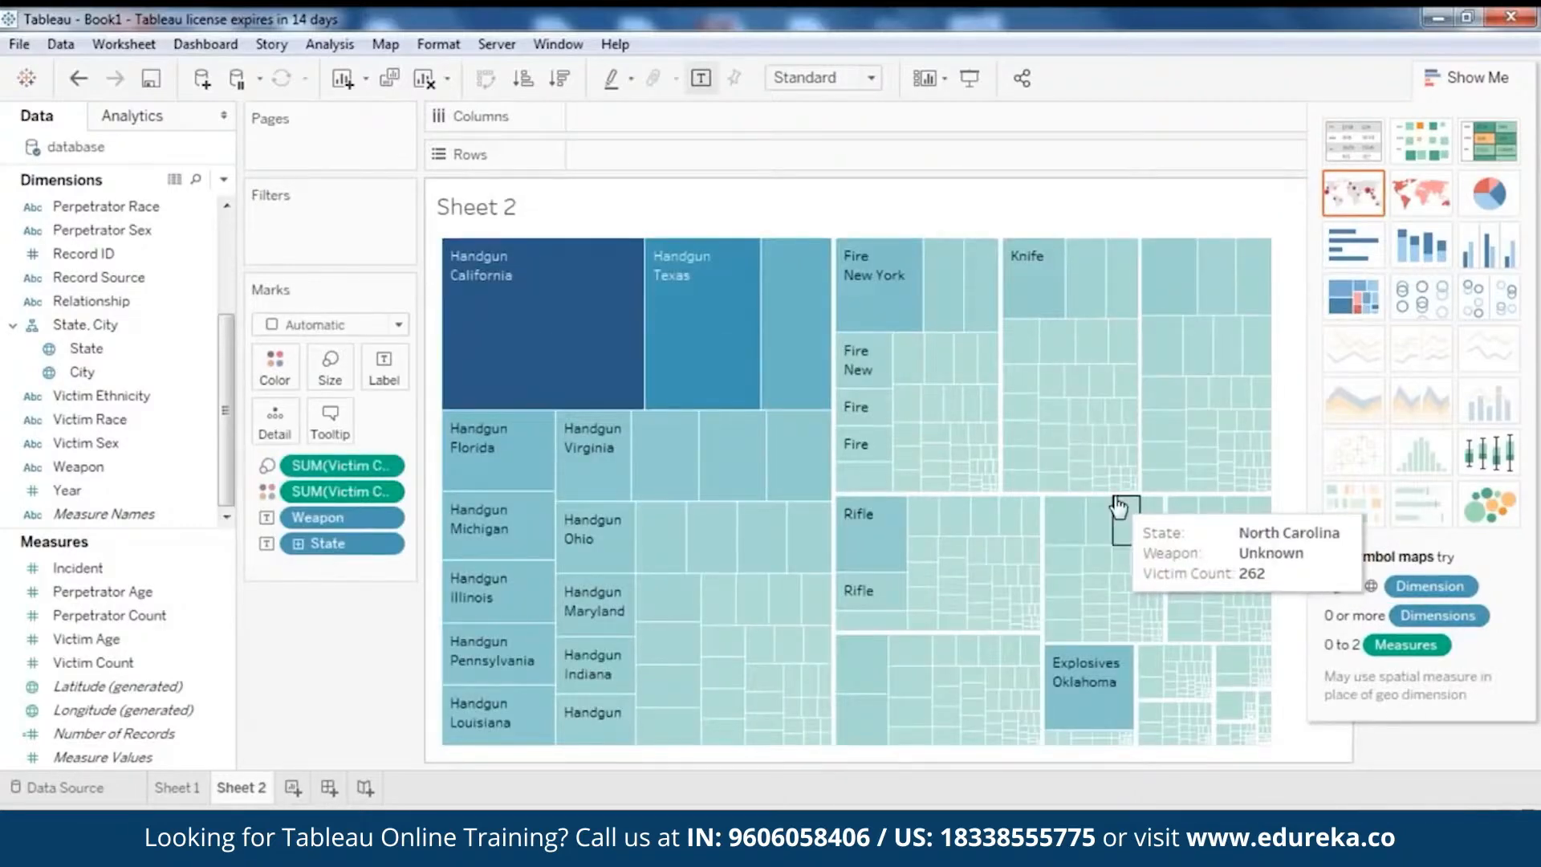
- Create a third worksheet mapping Longitude in columns against Latitude in rows, colored by Perpetrator Count with State as detail
click(307, 788)
mouse_move(295, 791)
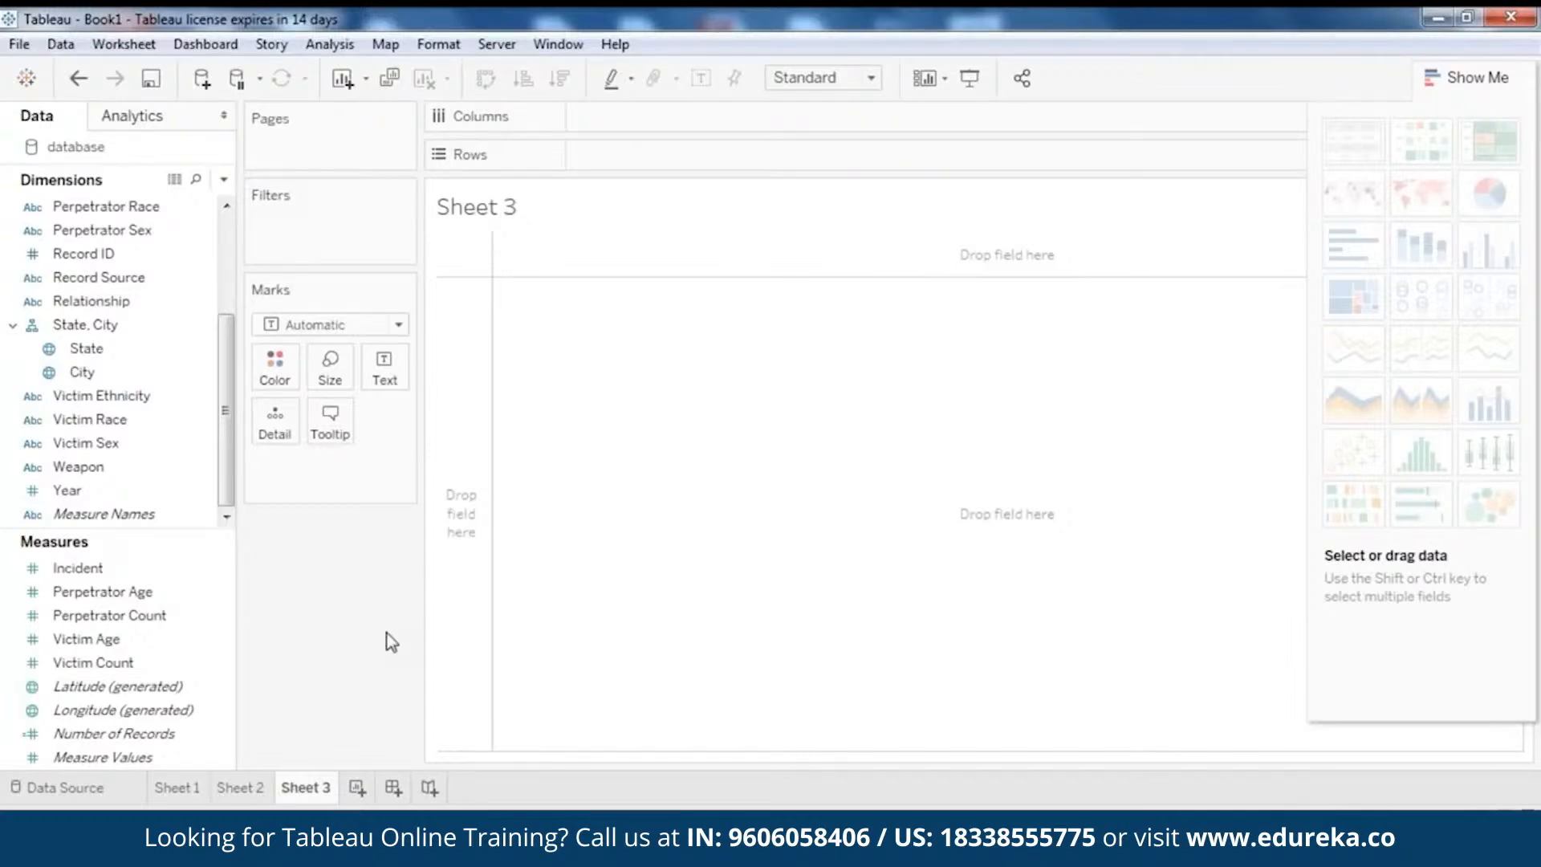
click(172, 663)
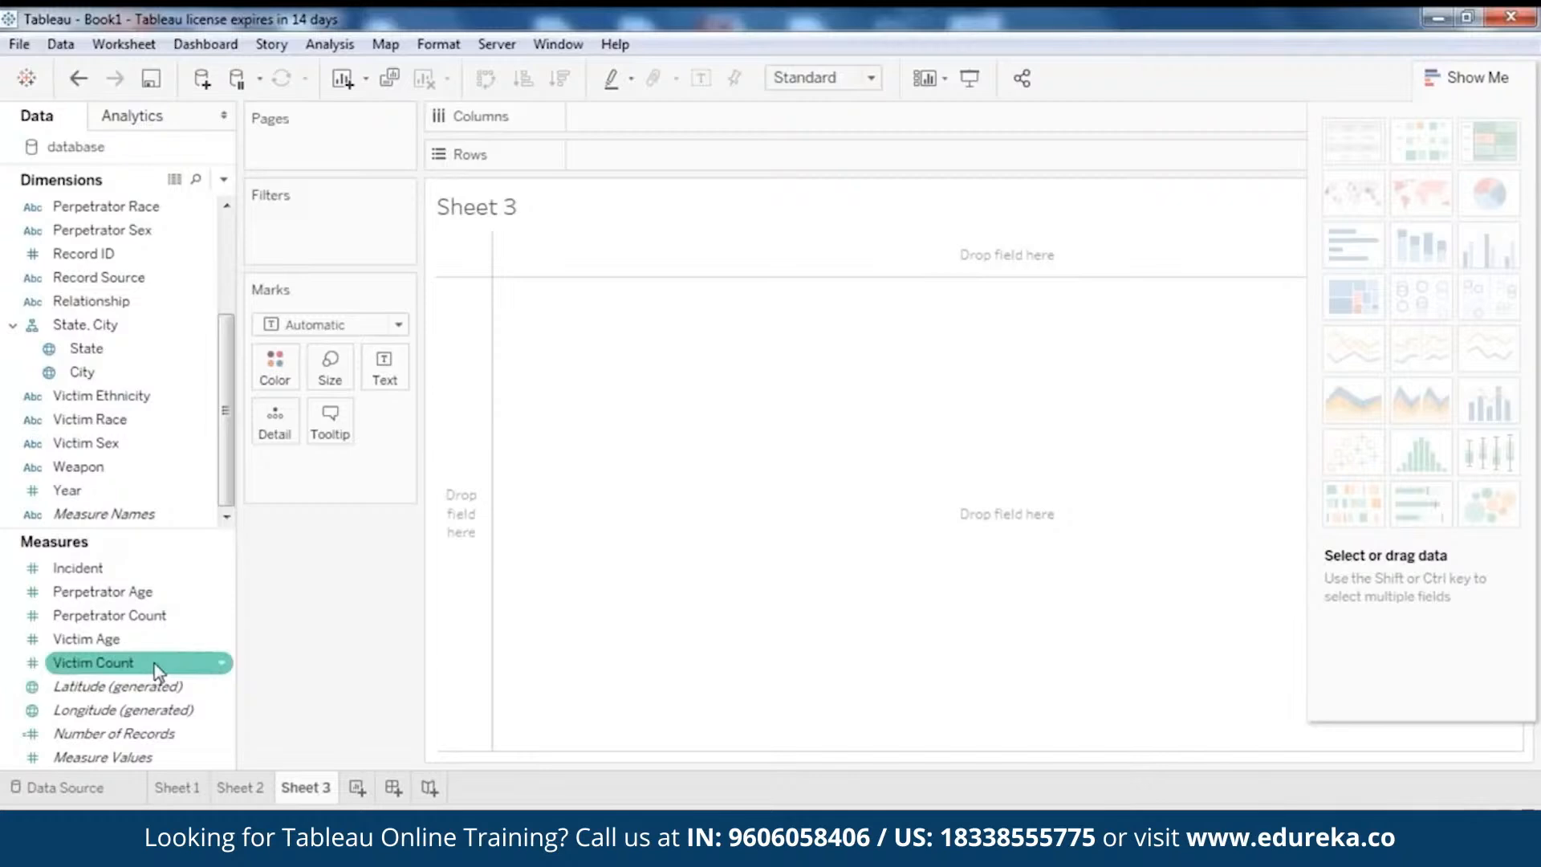
click(126, 620)
click(136, 397)
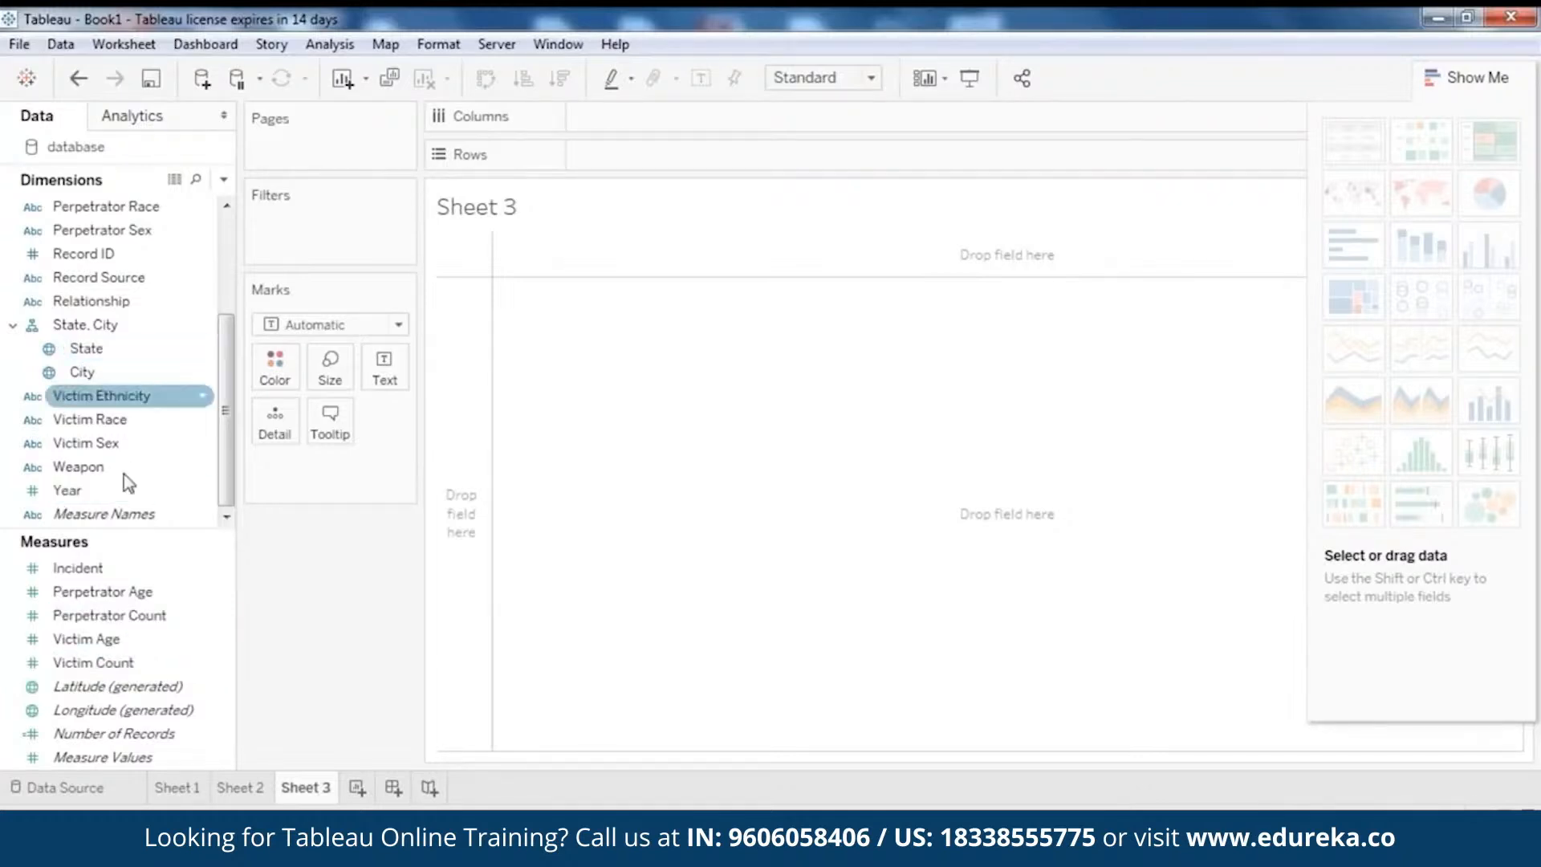
click(164, 711)
mouse_move(164, 711)
mouse_down()
mouse_move(562, 131)
mouse_move(685, 112)
mouse_up()
click(164, 686)
mouse_move(929, 638)
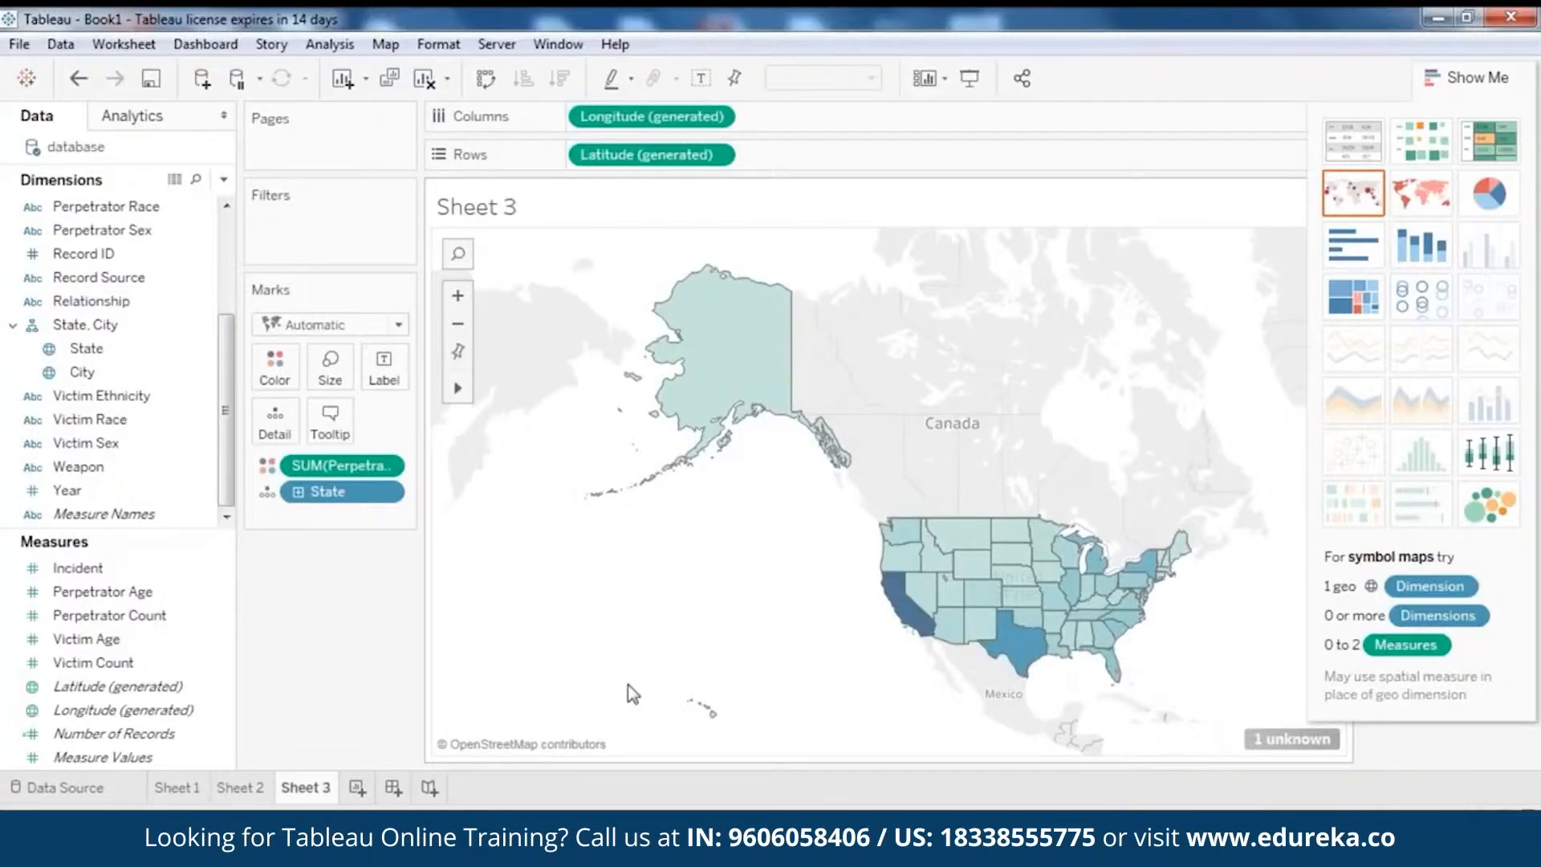
- Create a fourth worksheet with a bar chart of Perpetrator Count in rows by State in columns
click(358, 788)
drag(145, 348, 706, 120)
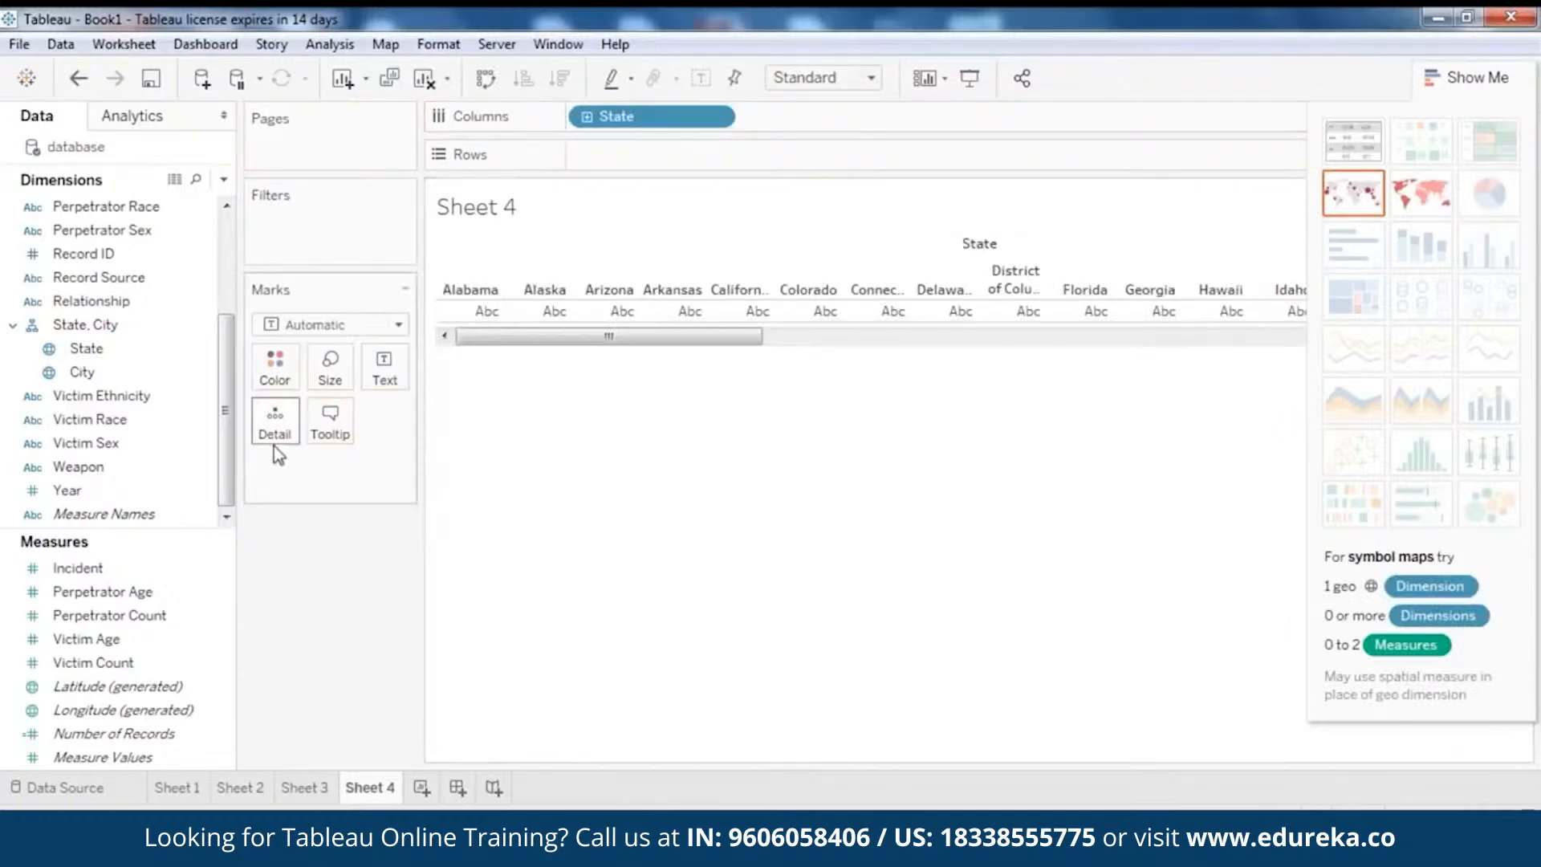
drag(129, 616, 667, 157)
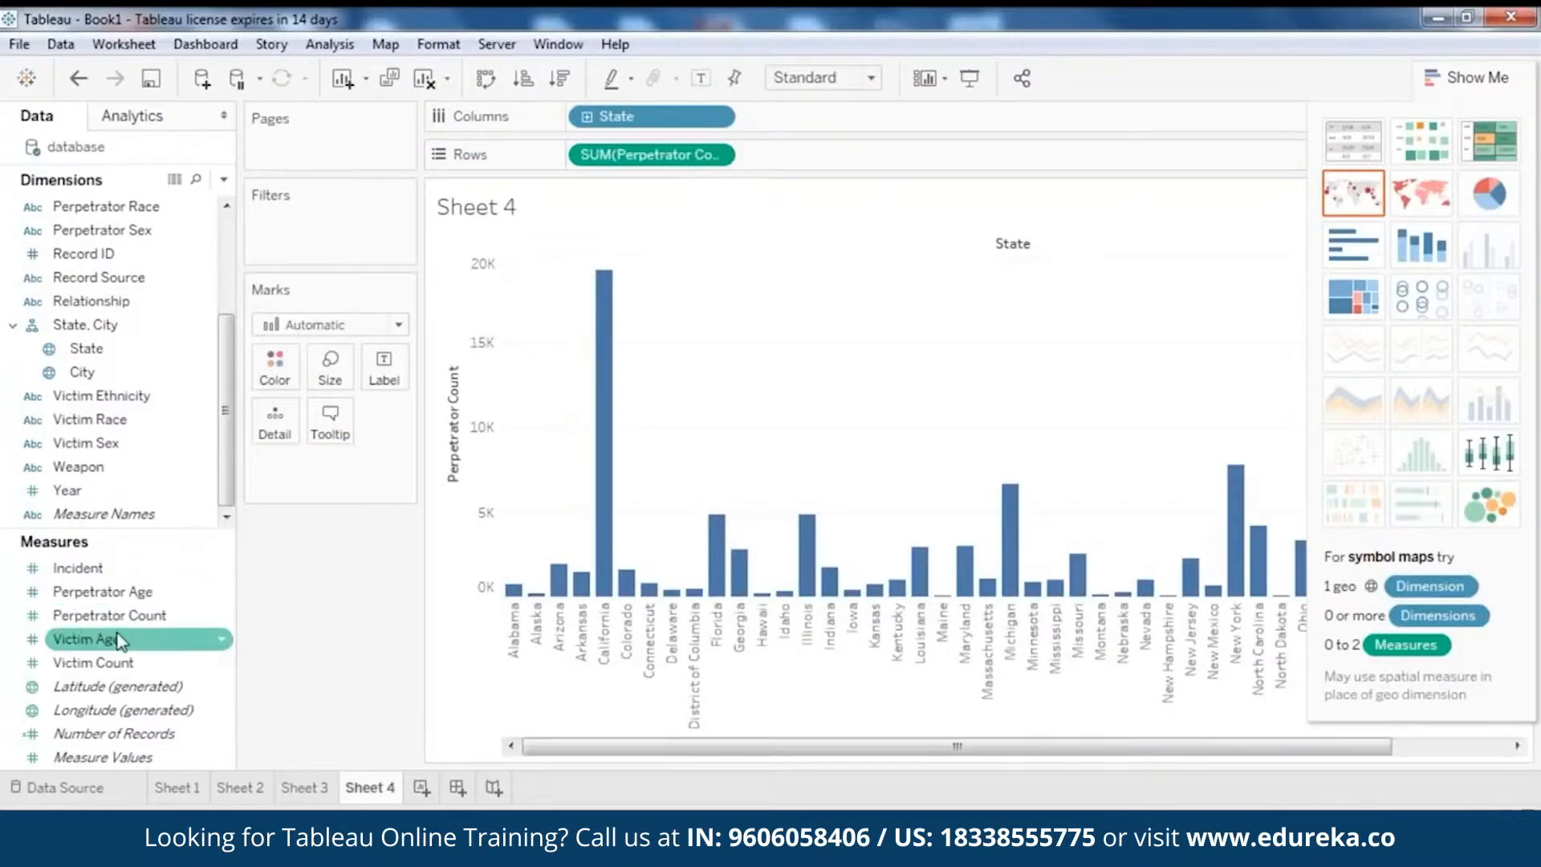
- Add Victim Count to rows beside Perpetrator Count and combine the two measures on a dual axis
drag(93, 663, 916, 160)
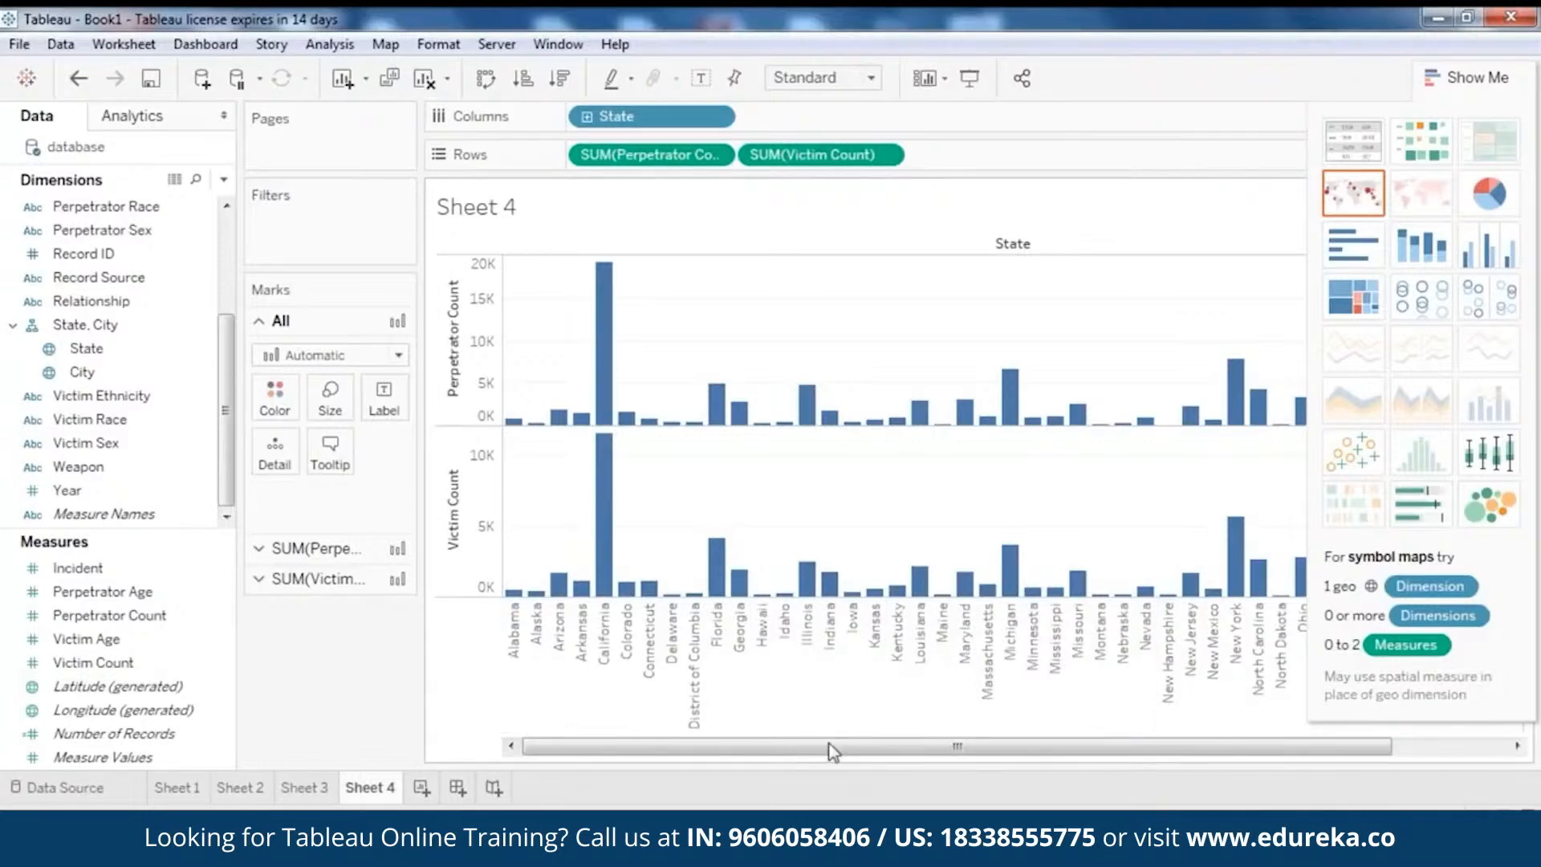
click(885, 154)
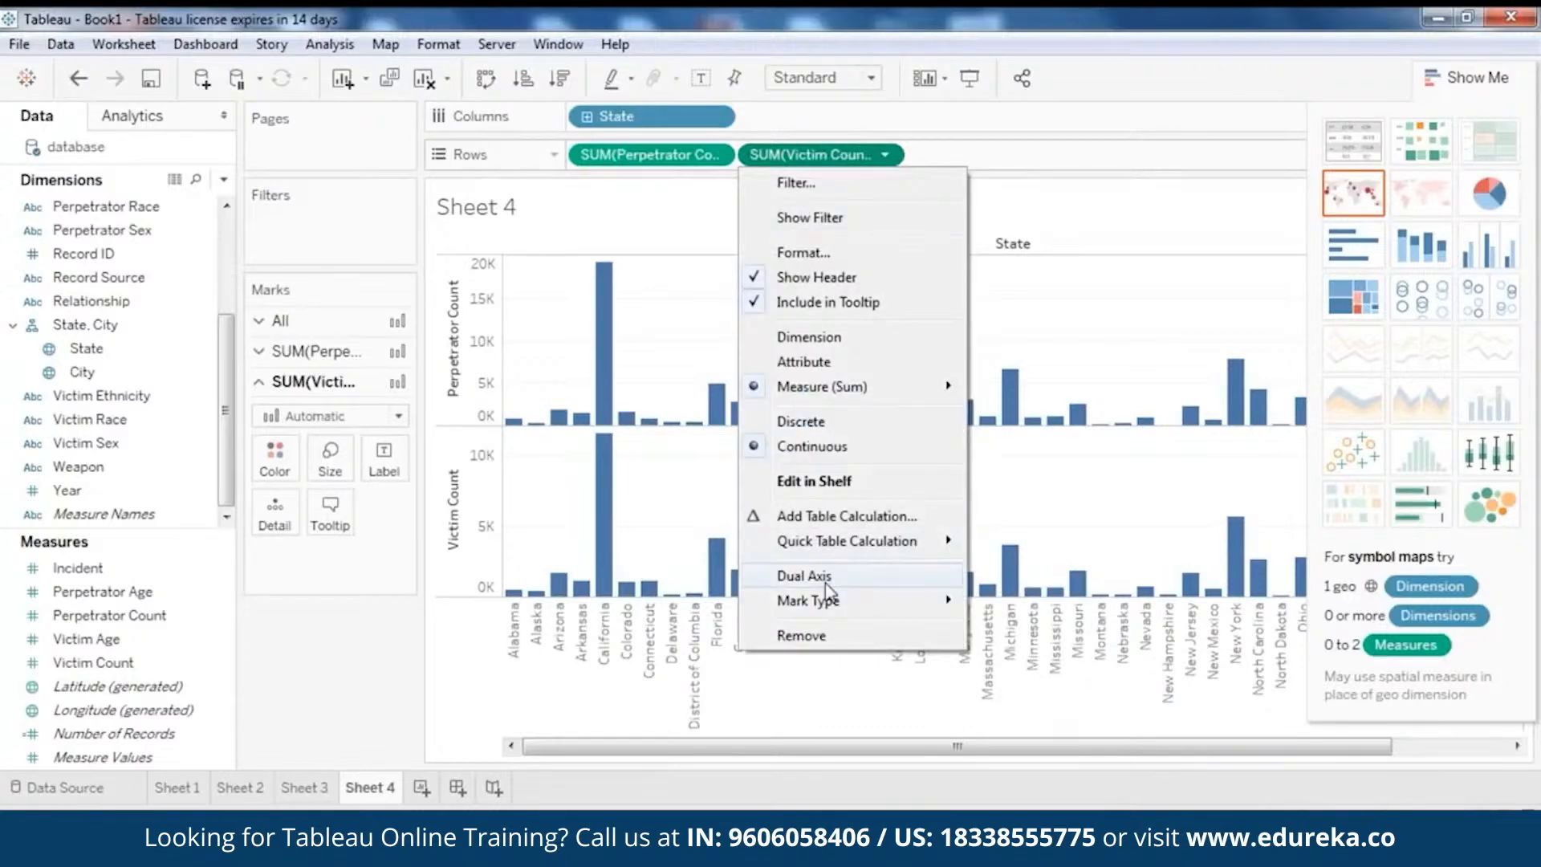
click(827, 580)
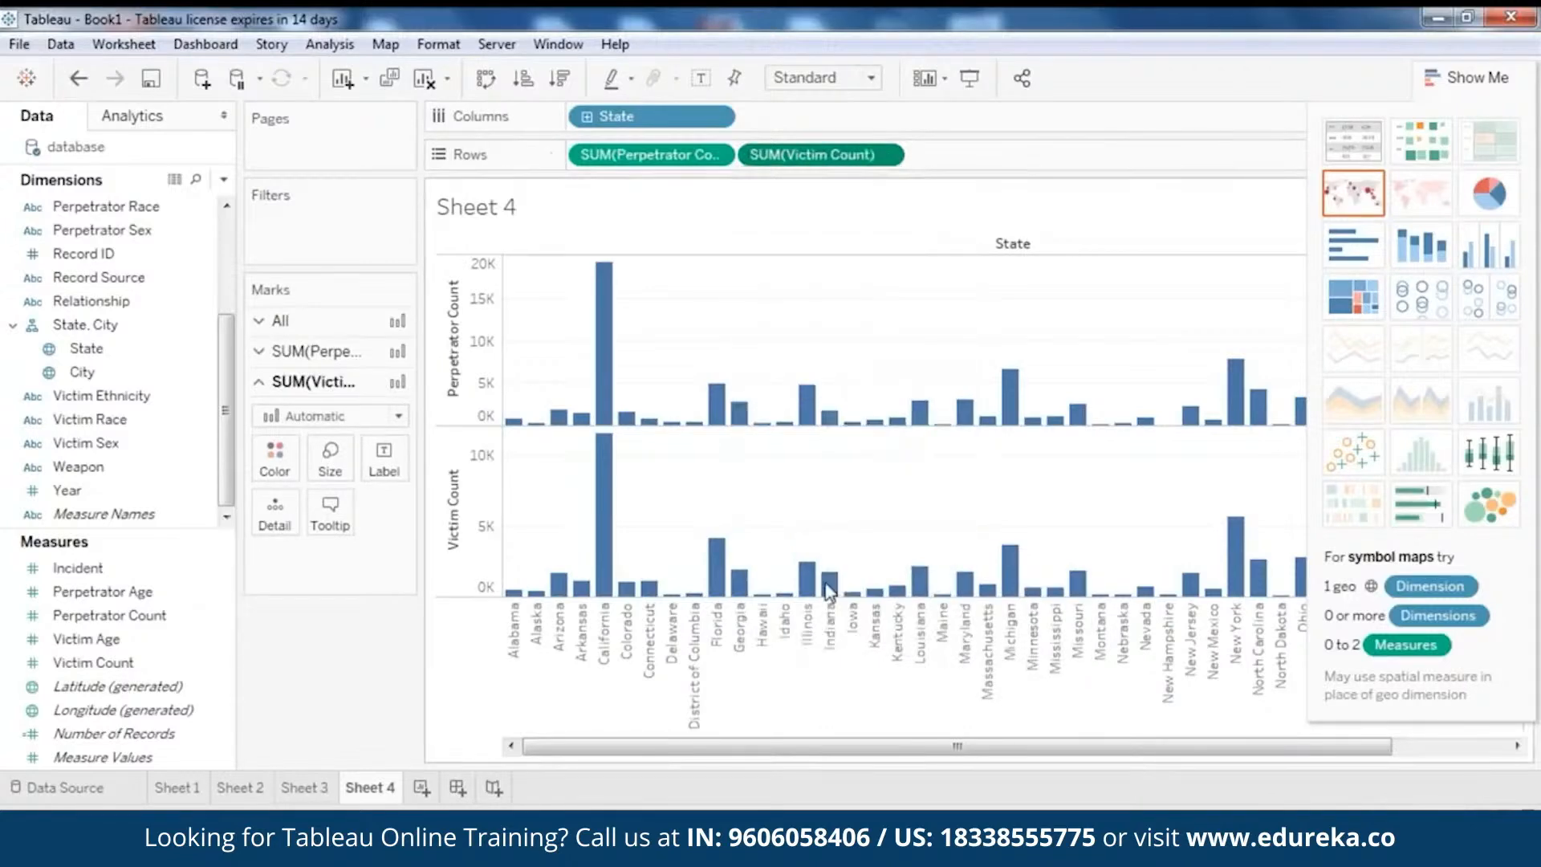
mouse_move(559, 536)
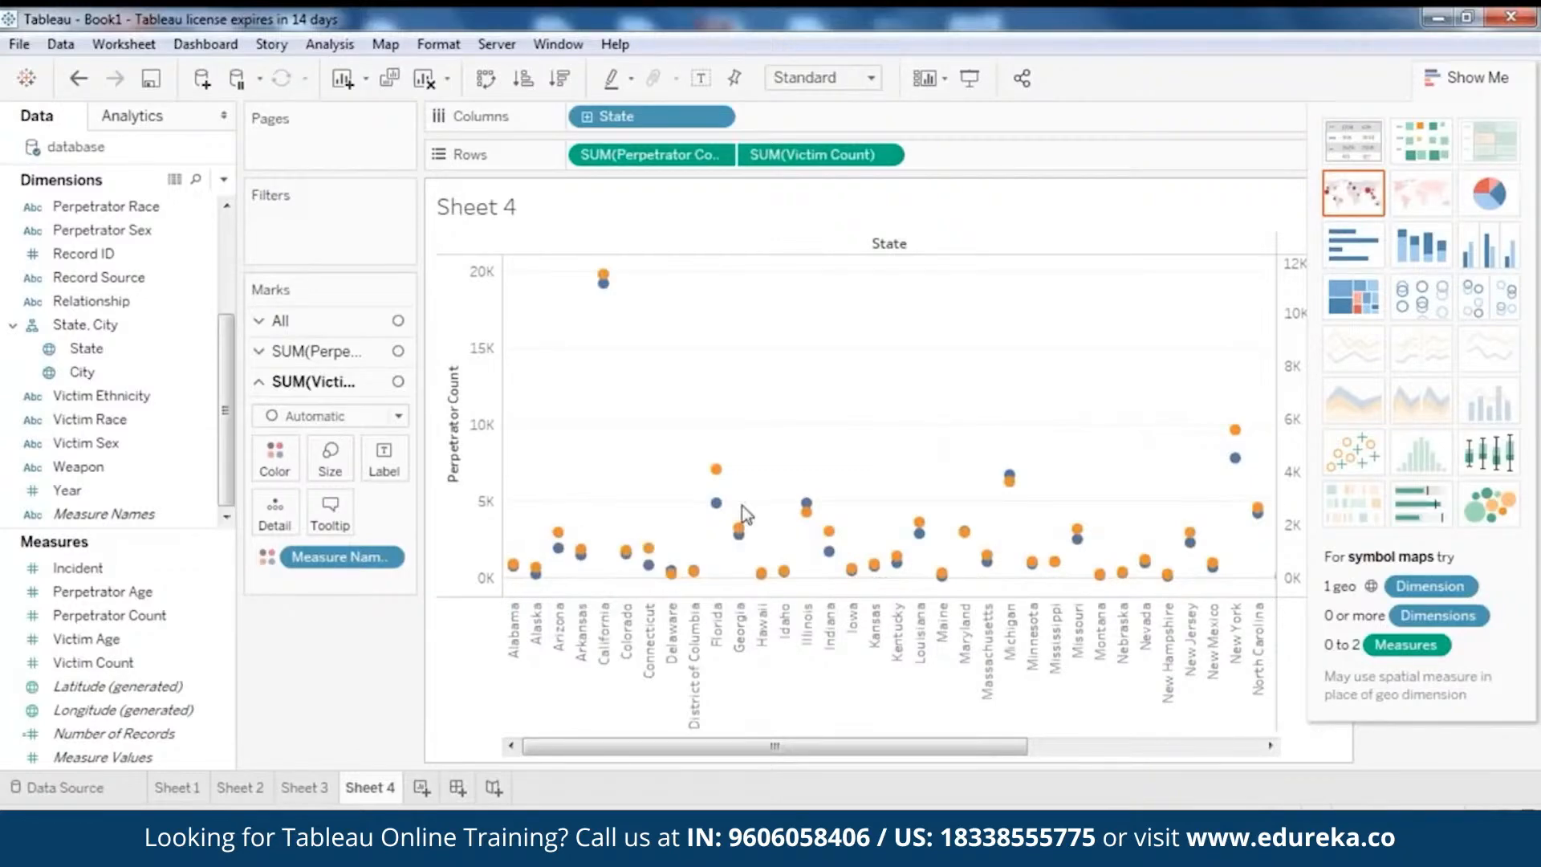
mouse_move(728, 514)
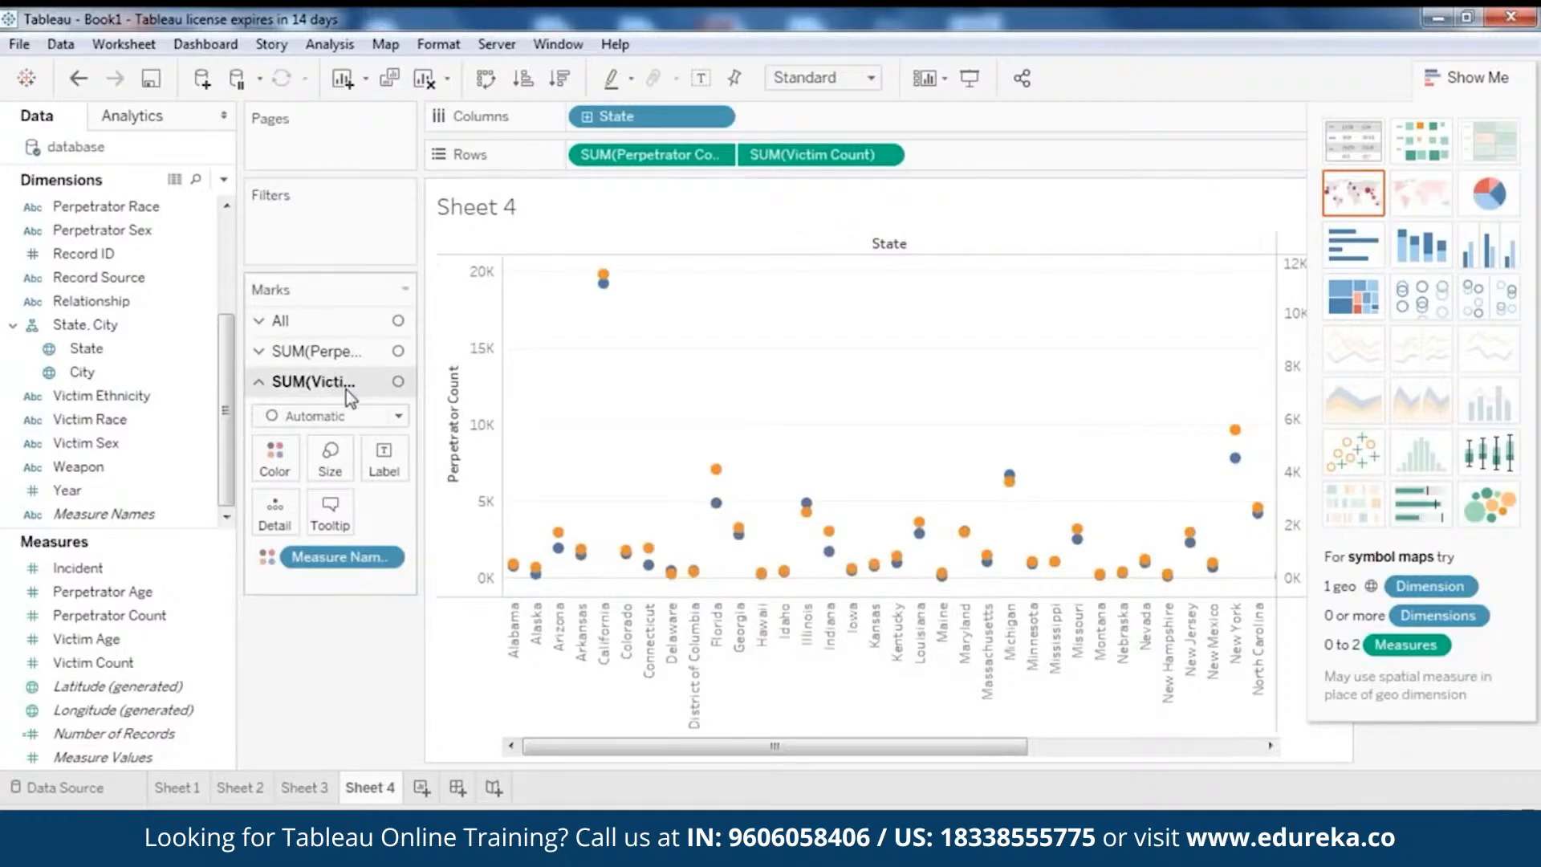
- Set the mark type of the Victim Count measure to Line
click(398, 415)
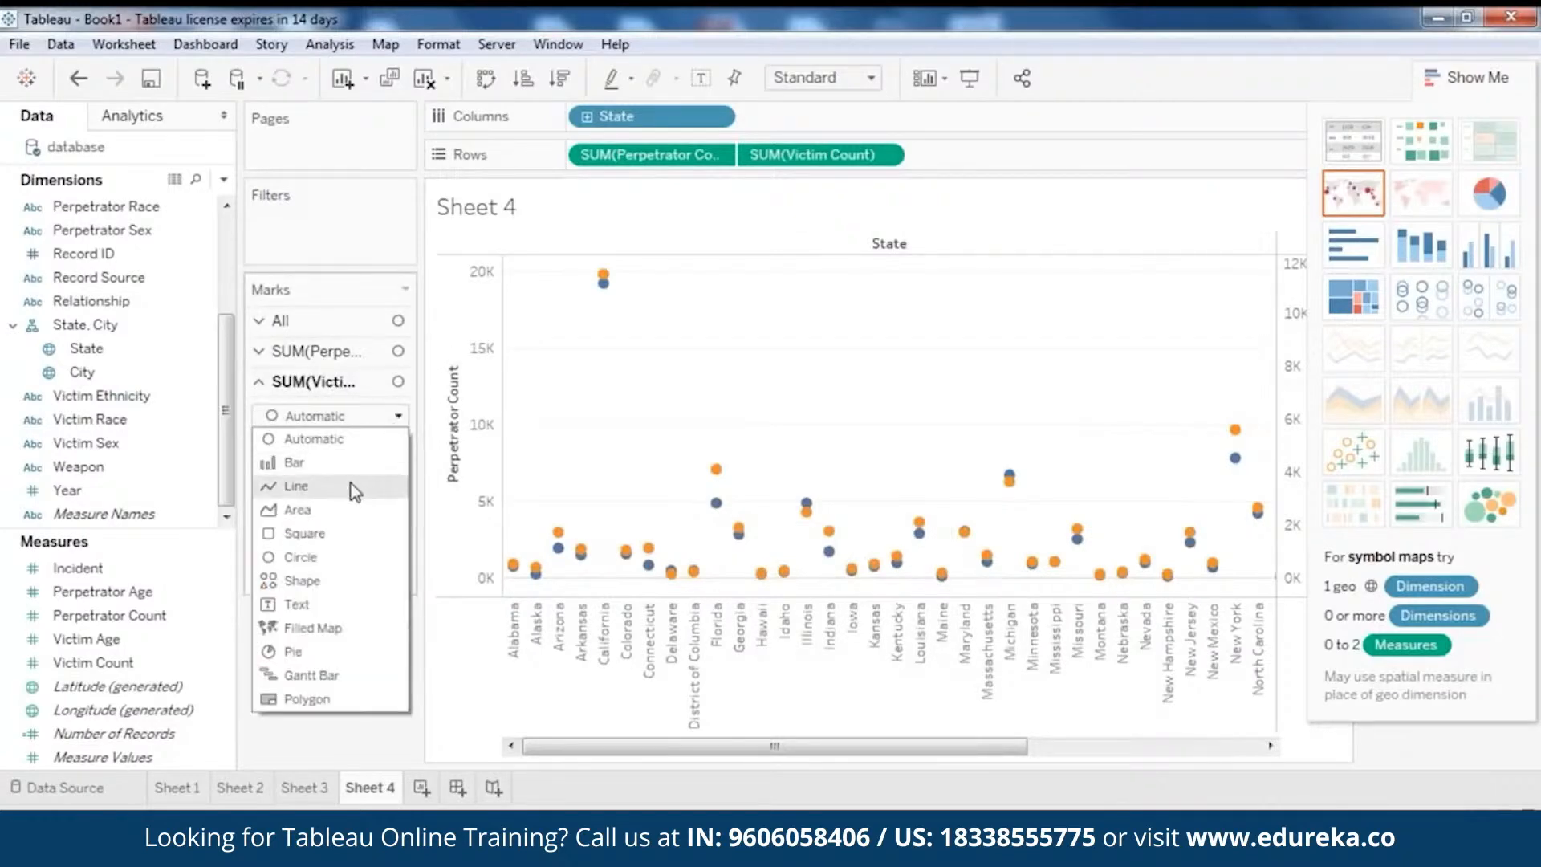
click(321, 487)
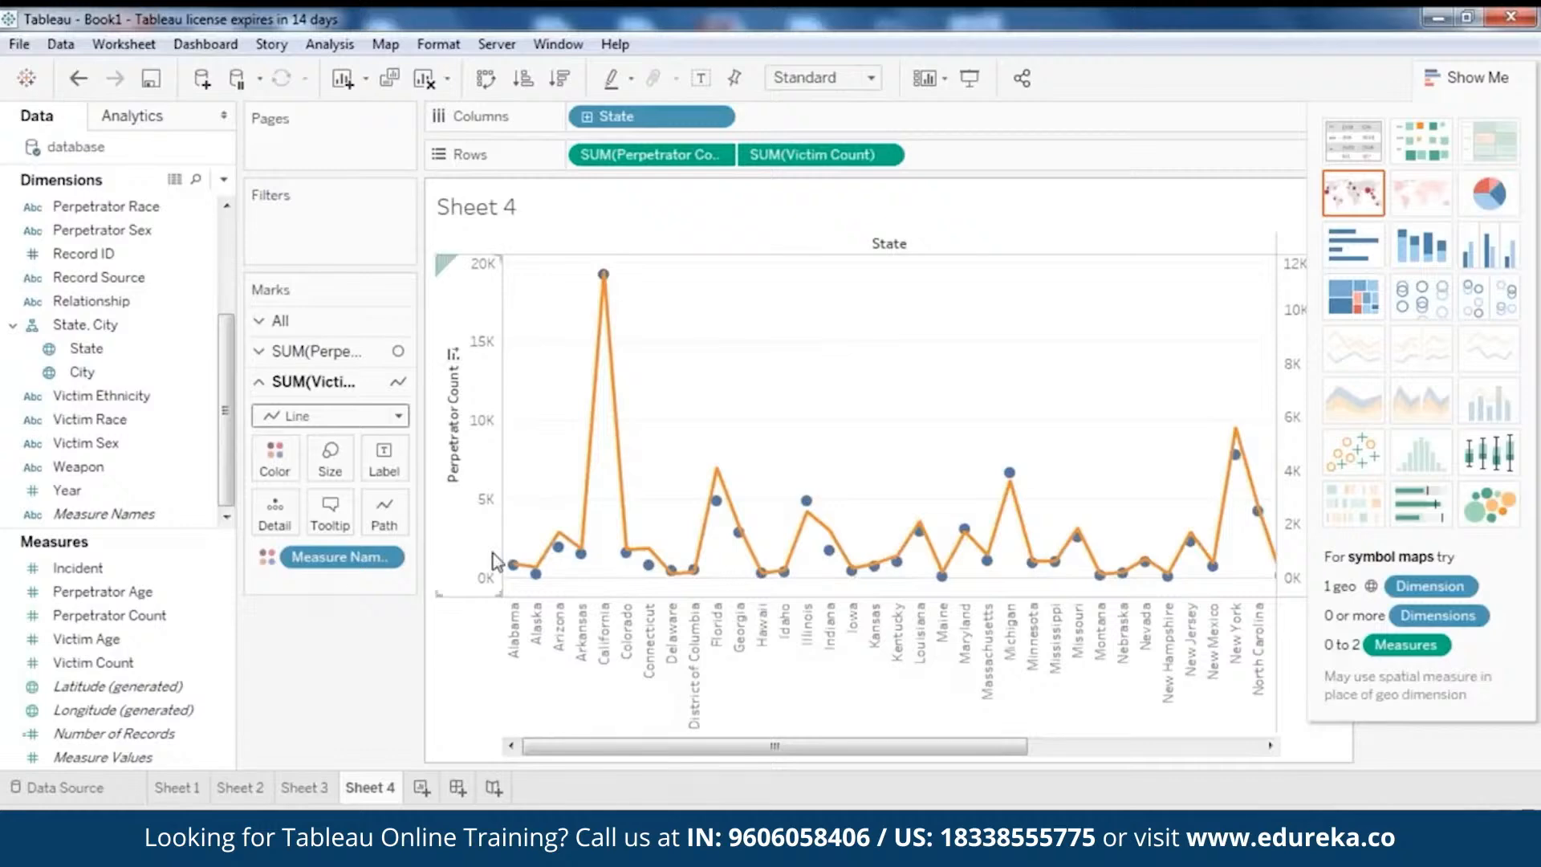
mouse_move(538, 581)
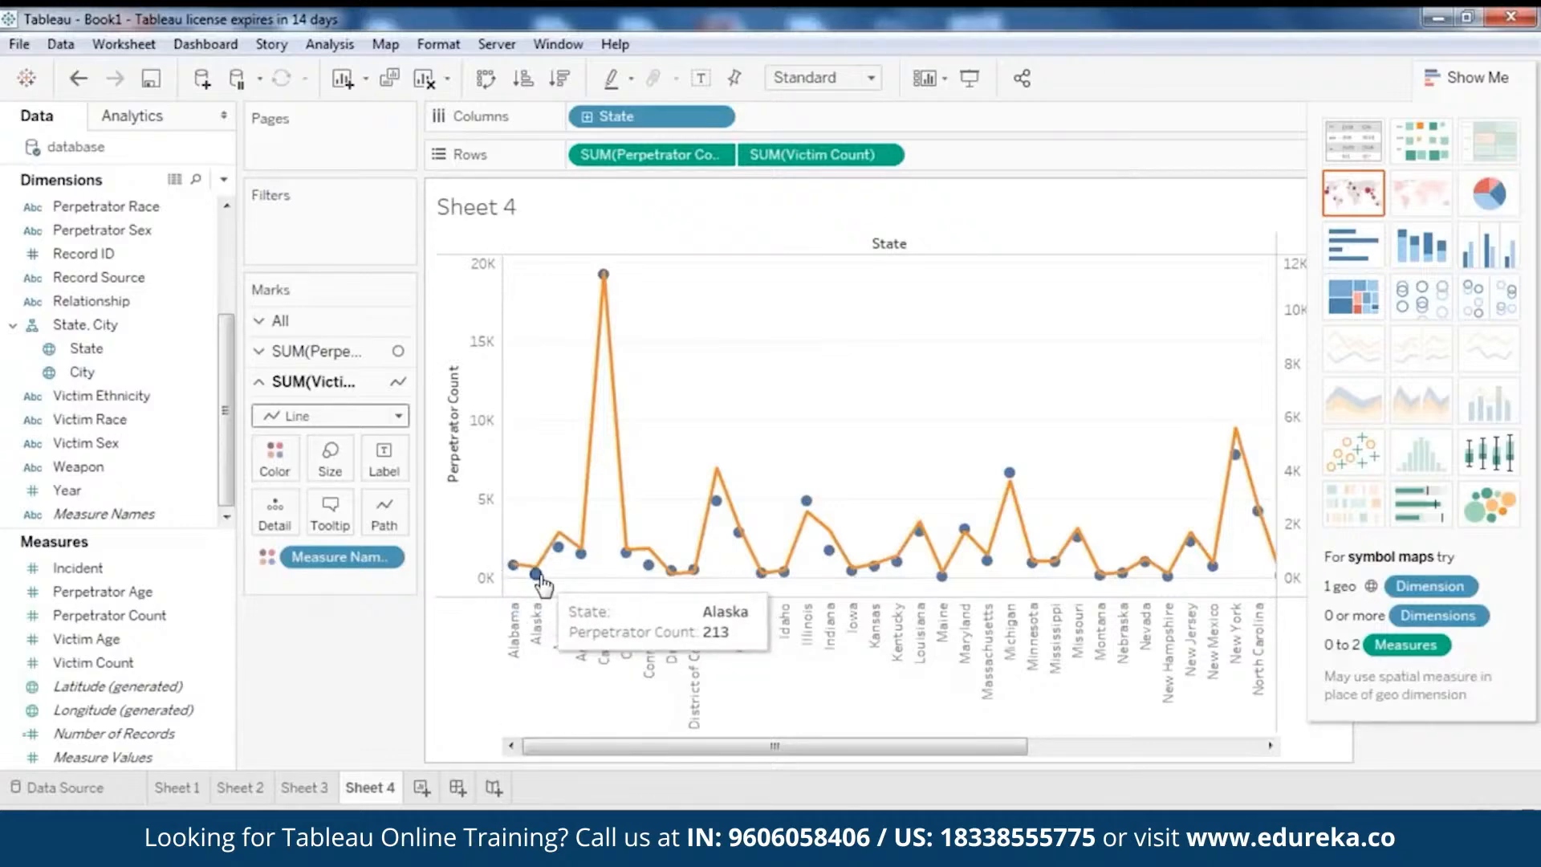
mouse_move(590, 510)
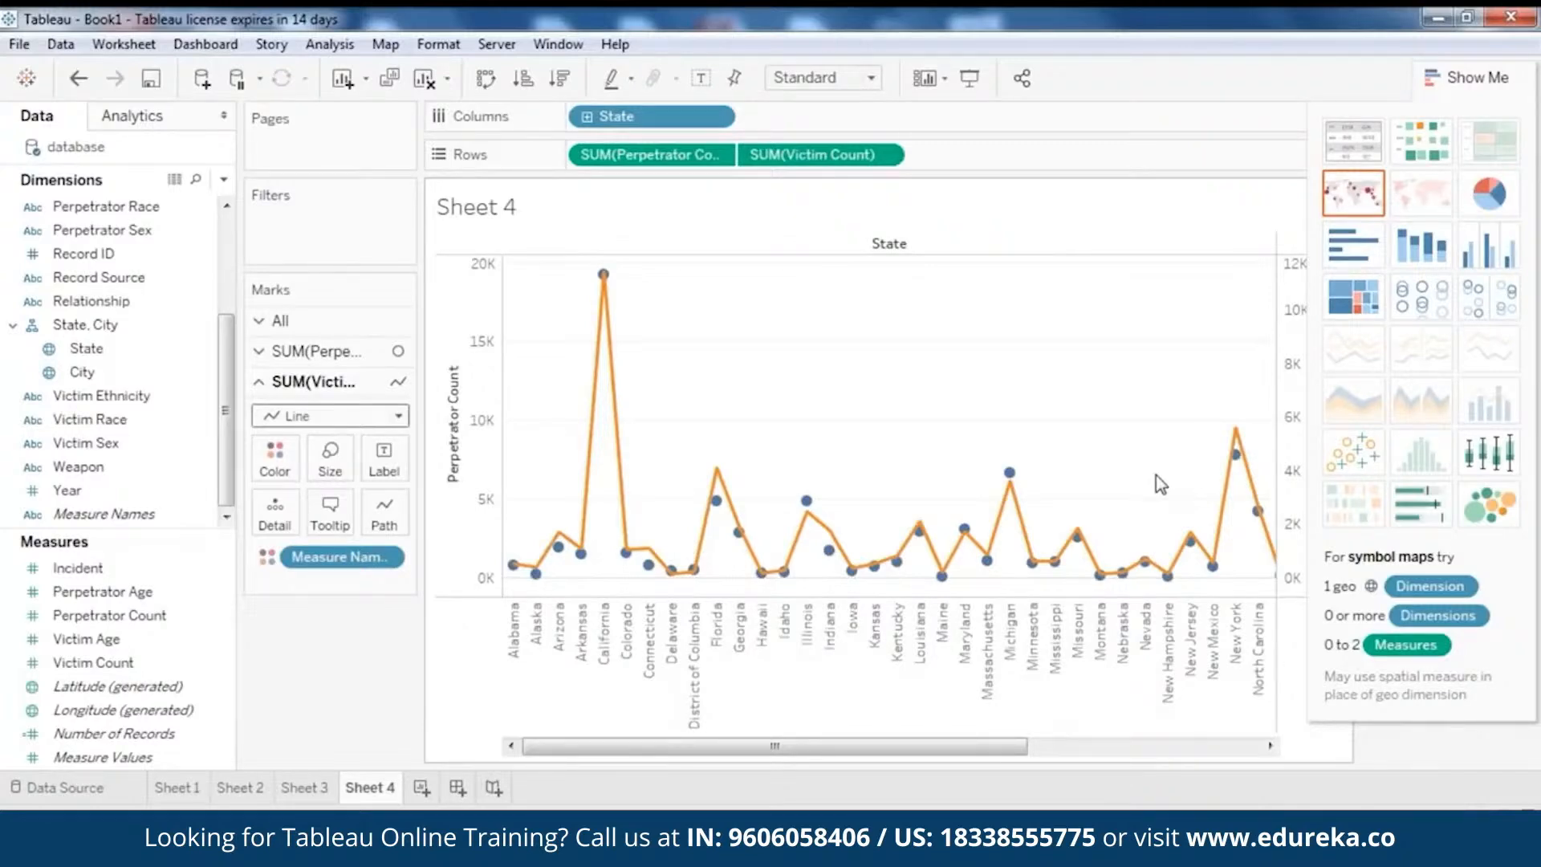
- Create a new dashboard and rename Sheet 1 as highest victim
click(458, 787)
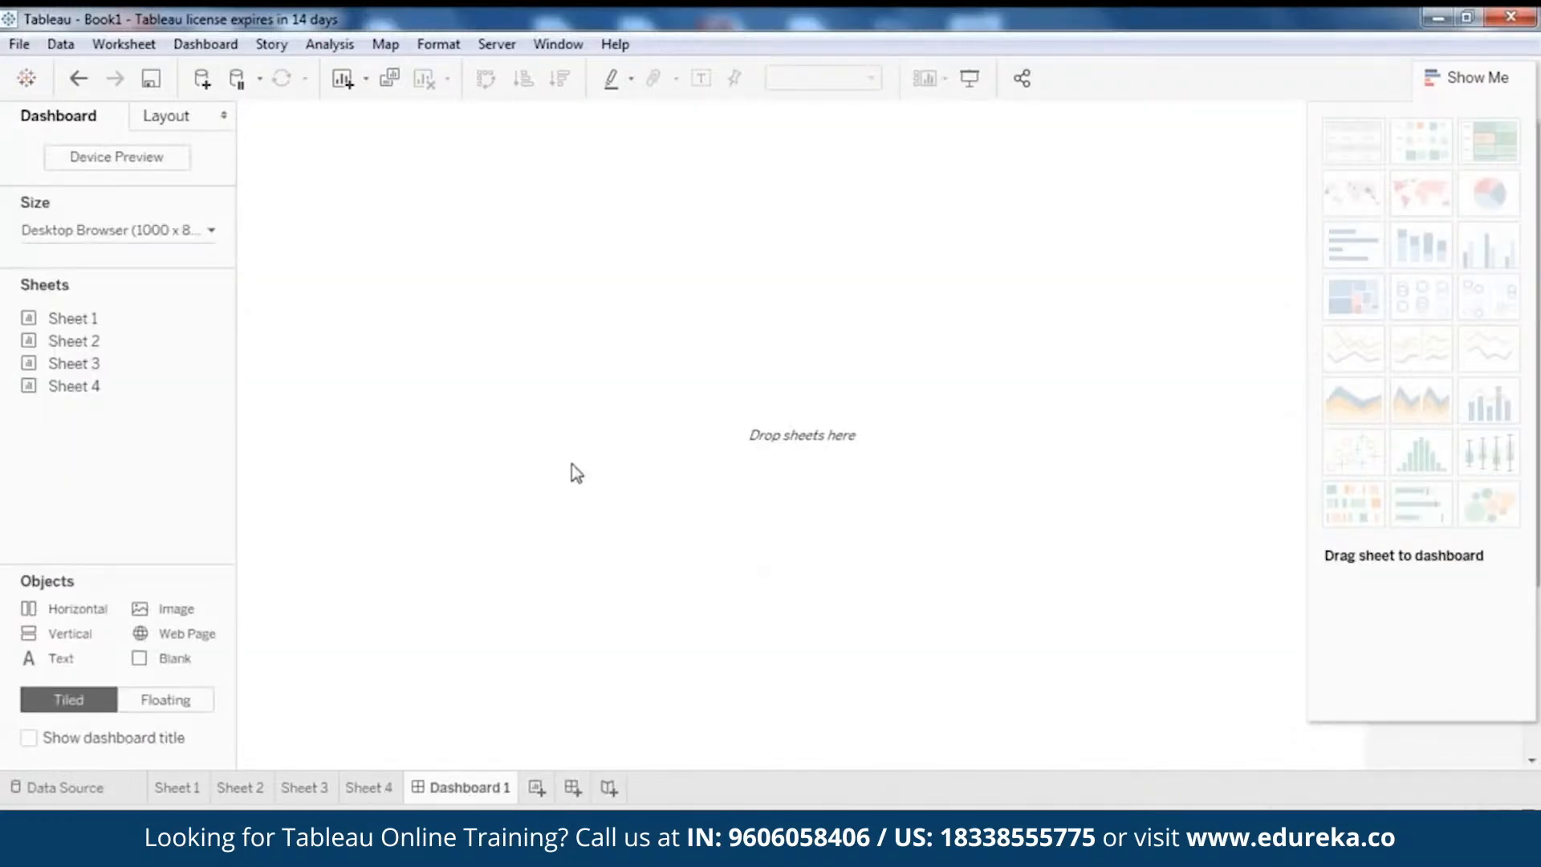
right_click(196, 795)
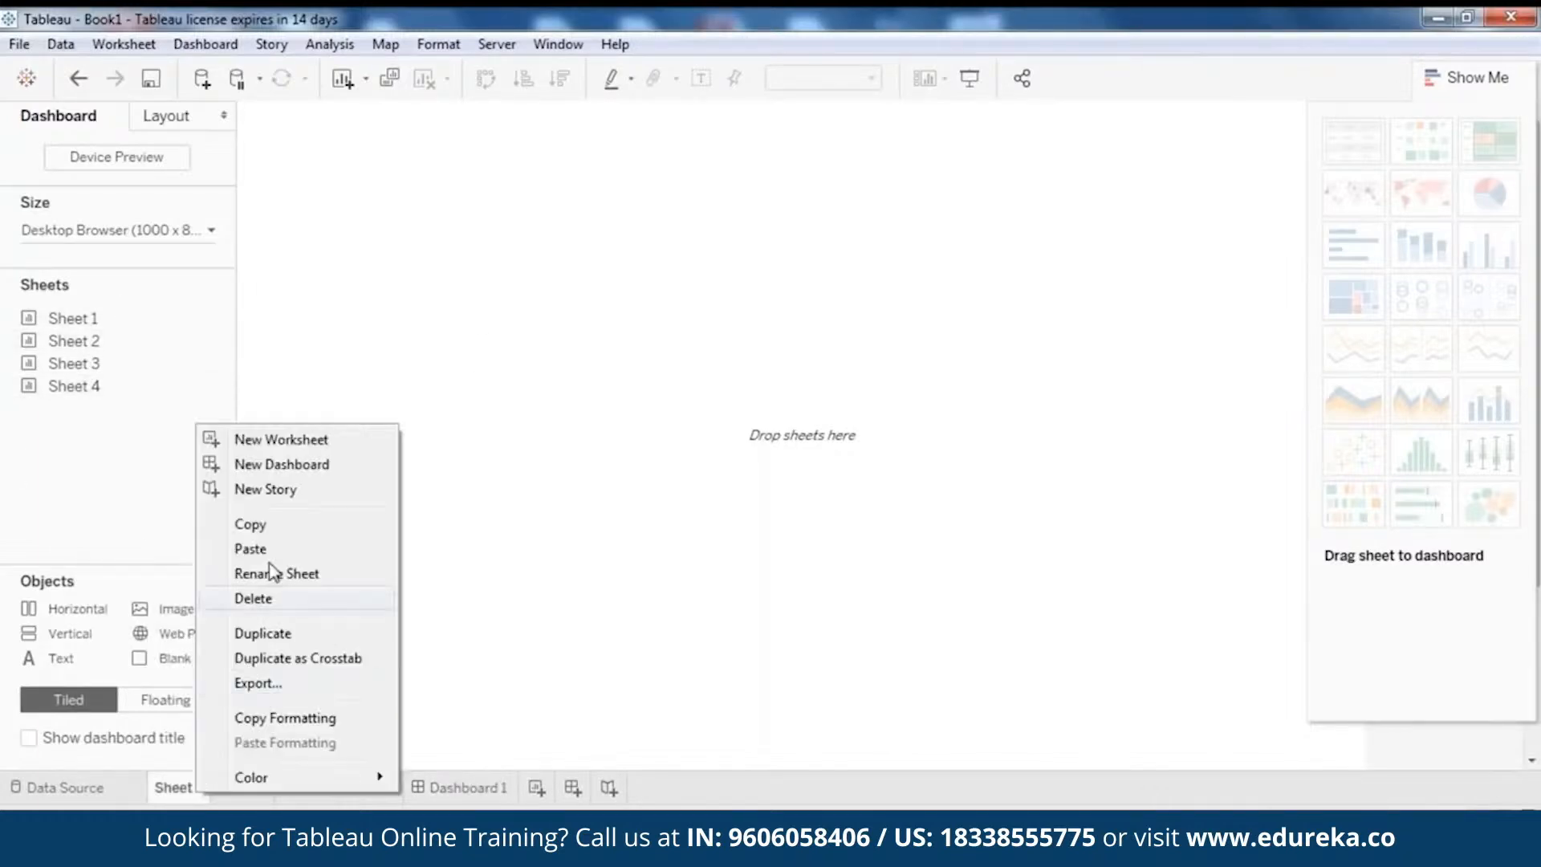
click(299, 575)
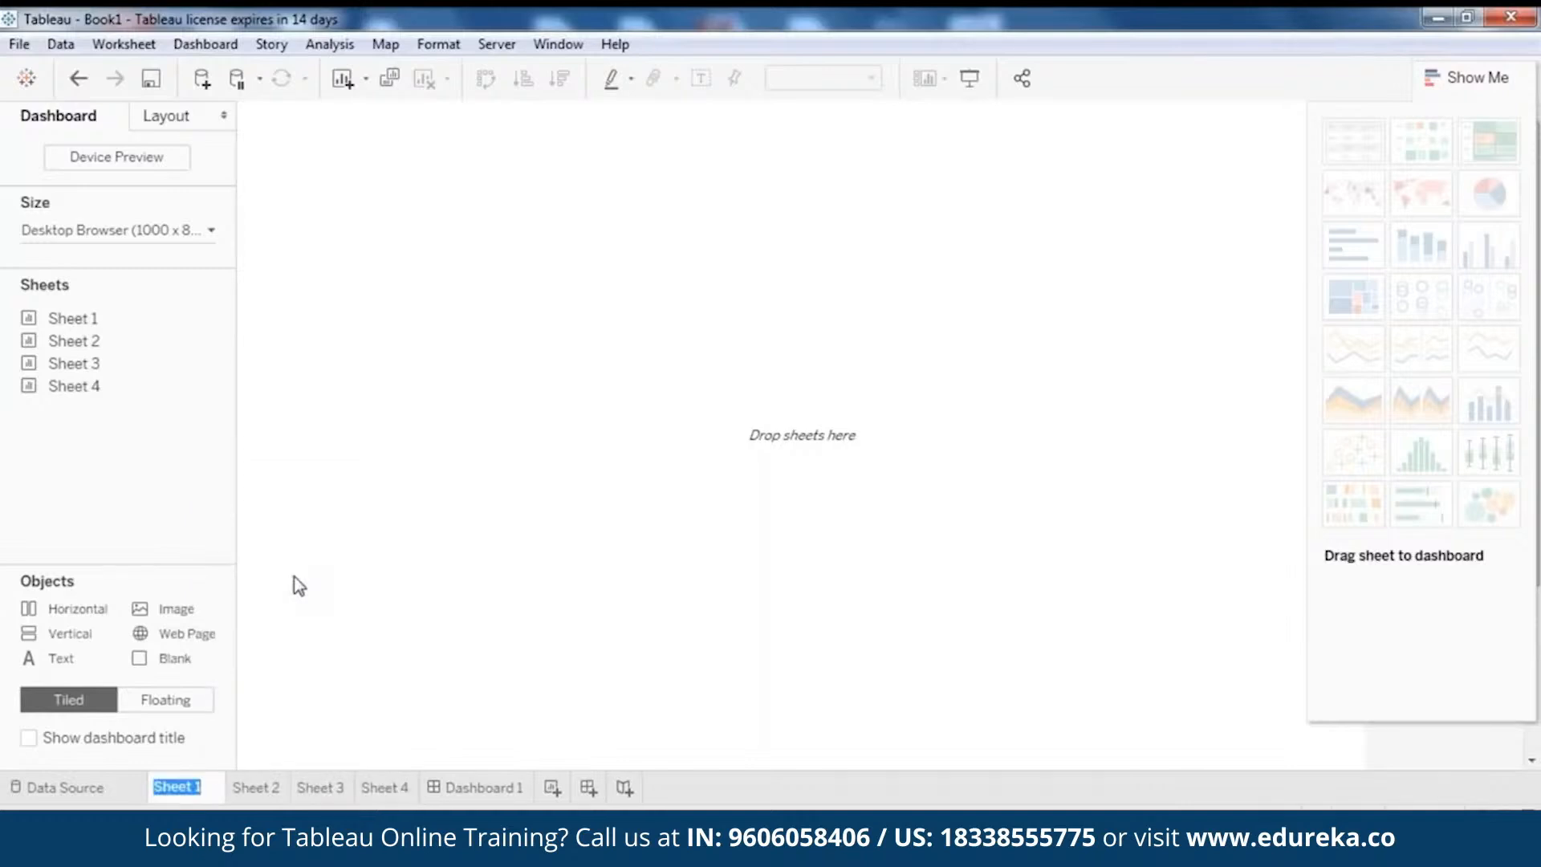
text(hi)
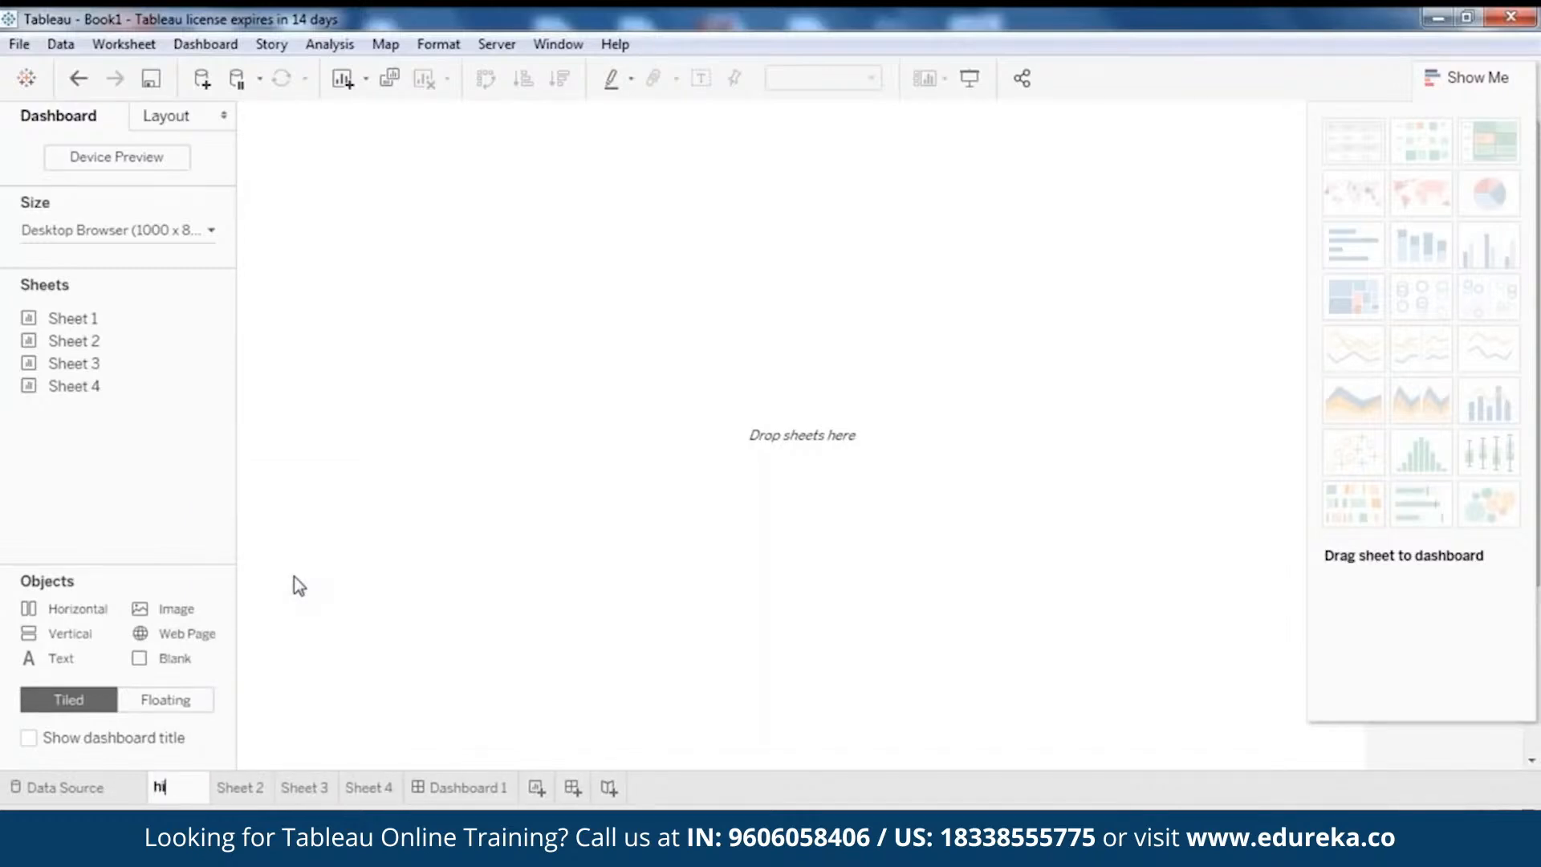
text(ghest victim)
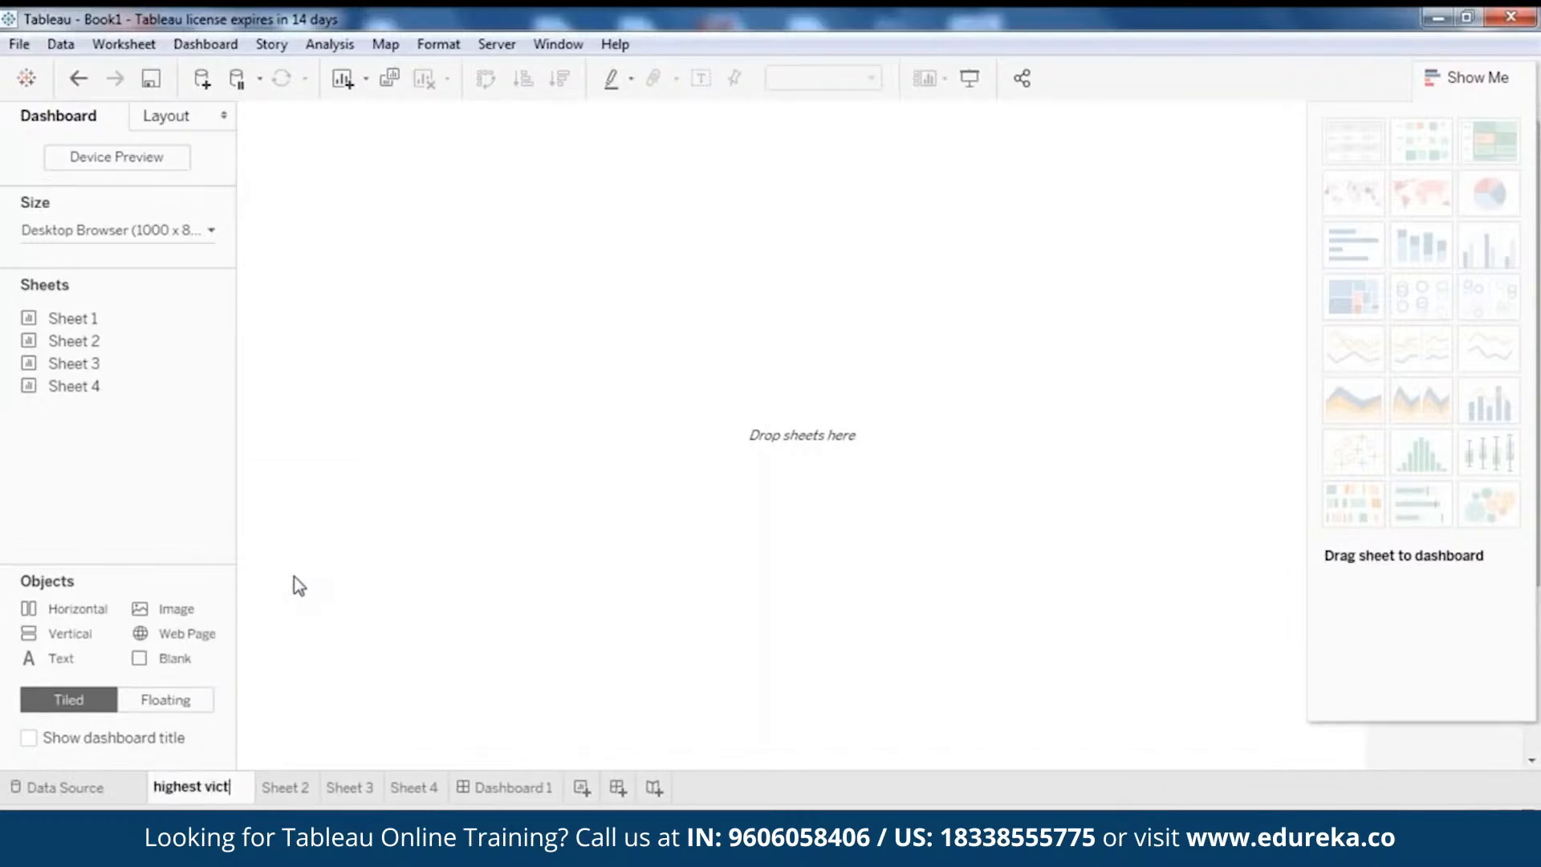
key(Return)
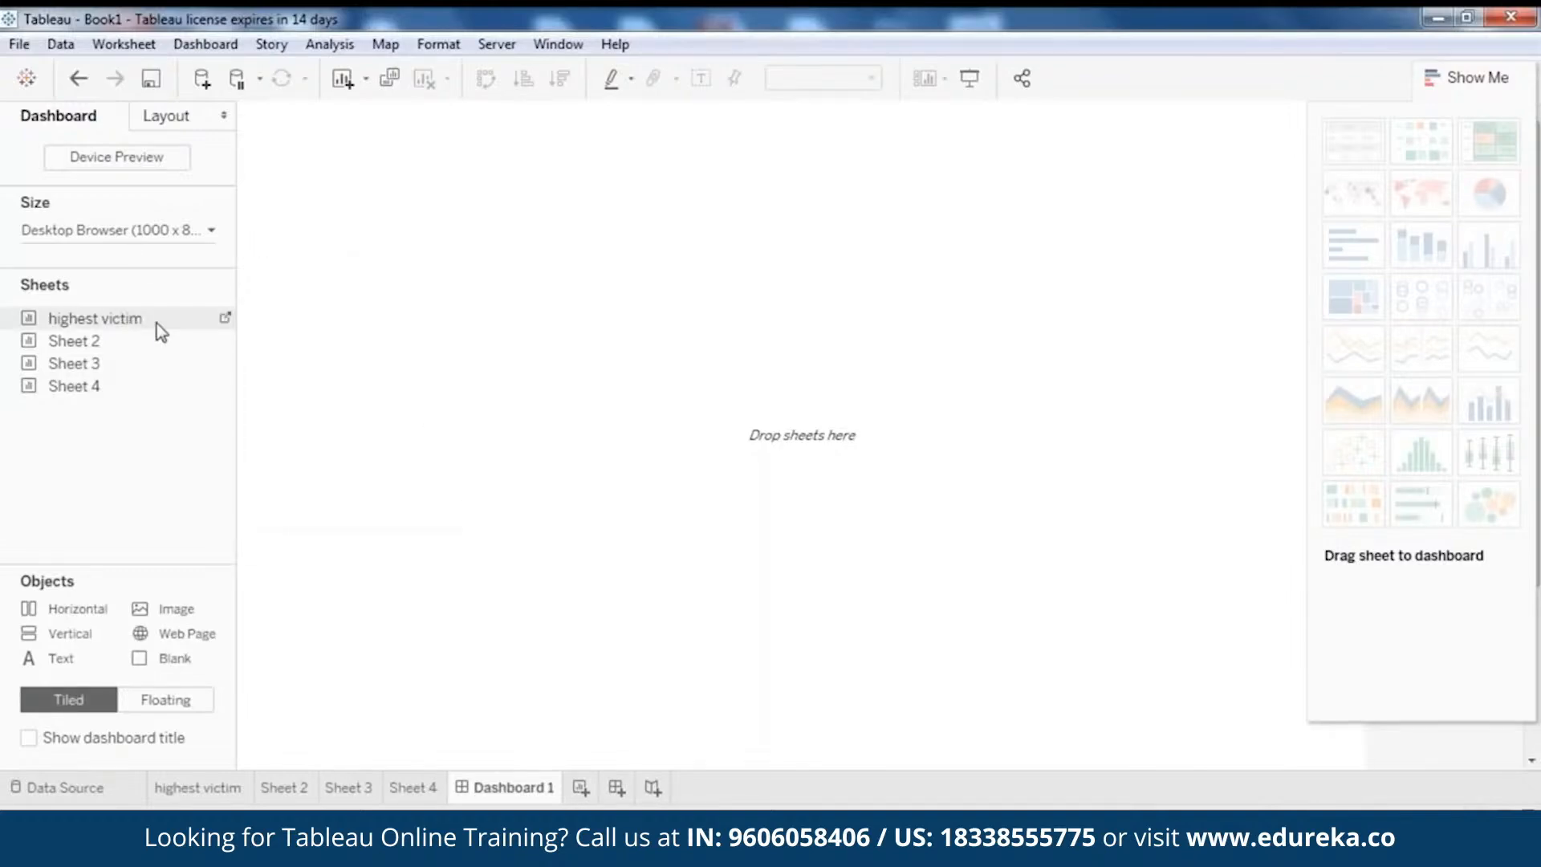
- Place the highest victim map, Sheet 3 and Sheet 2 side by side on the dashboard, widening Sheet 3 toward Sheet 2
drag(158, 325, 420, 244)
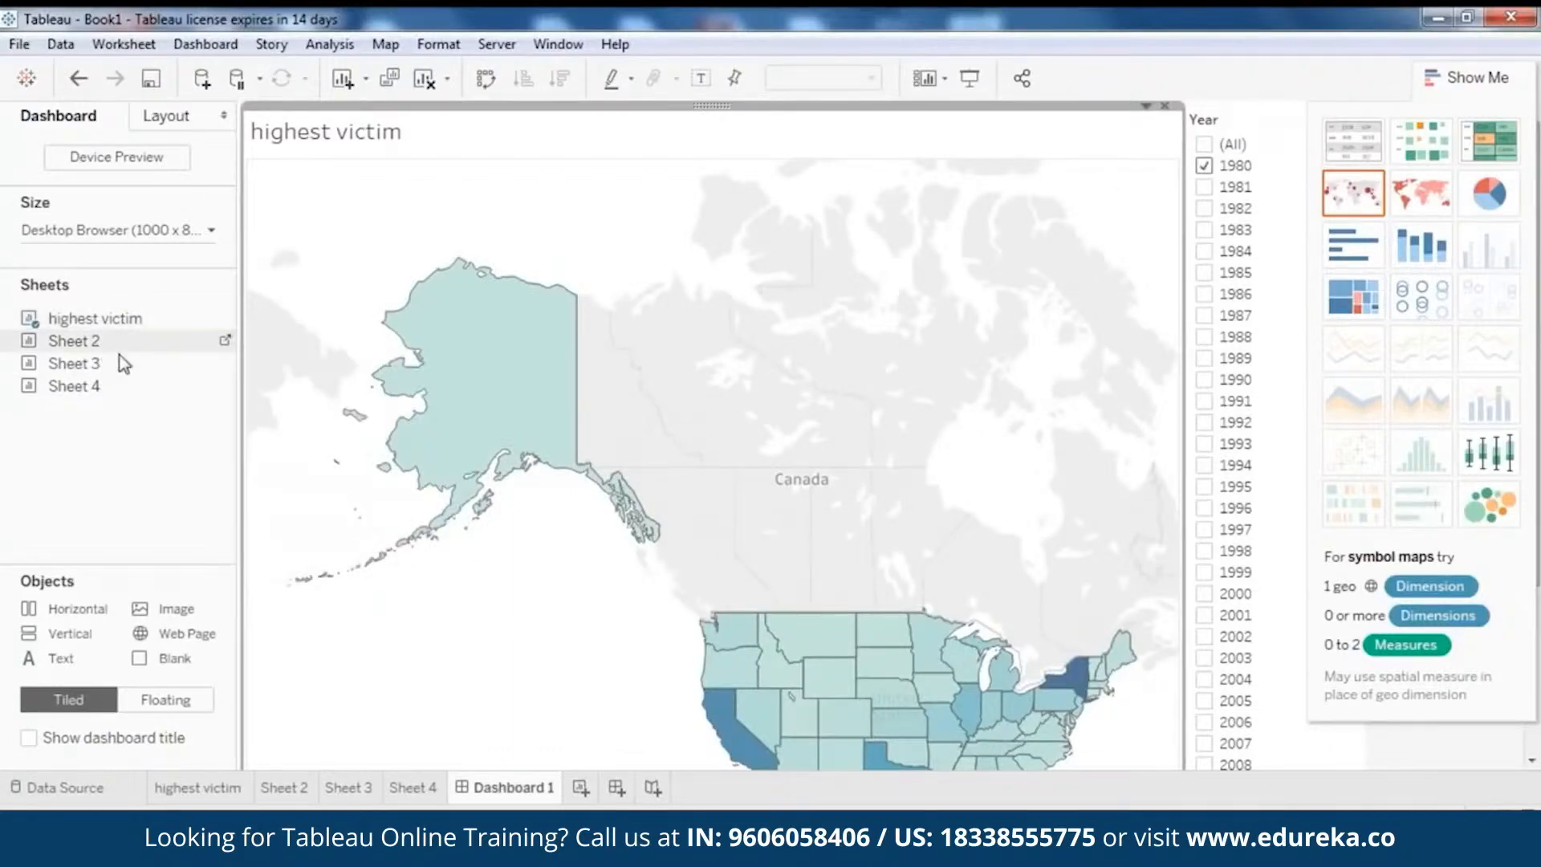
mouse_move(122, 364)
mouse_down()
mouse_move(1183, 341)
mouse_move(1216, 359)
mouse_move(1114, 399)
mouse_up()
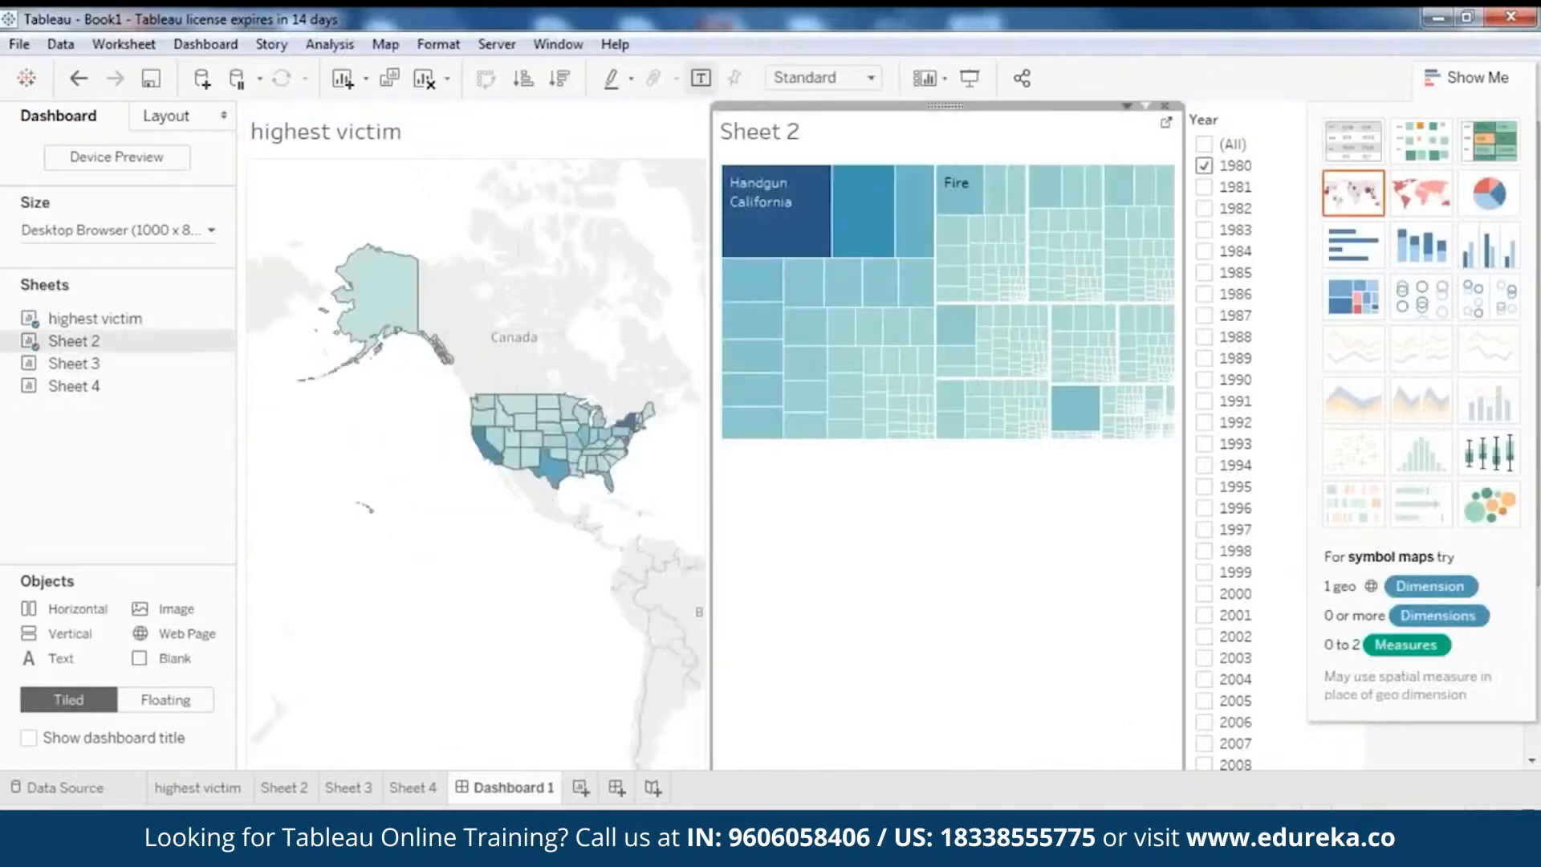
double_click(123, 372)
drag(946, 543, 1007, 551)
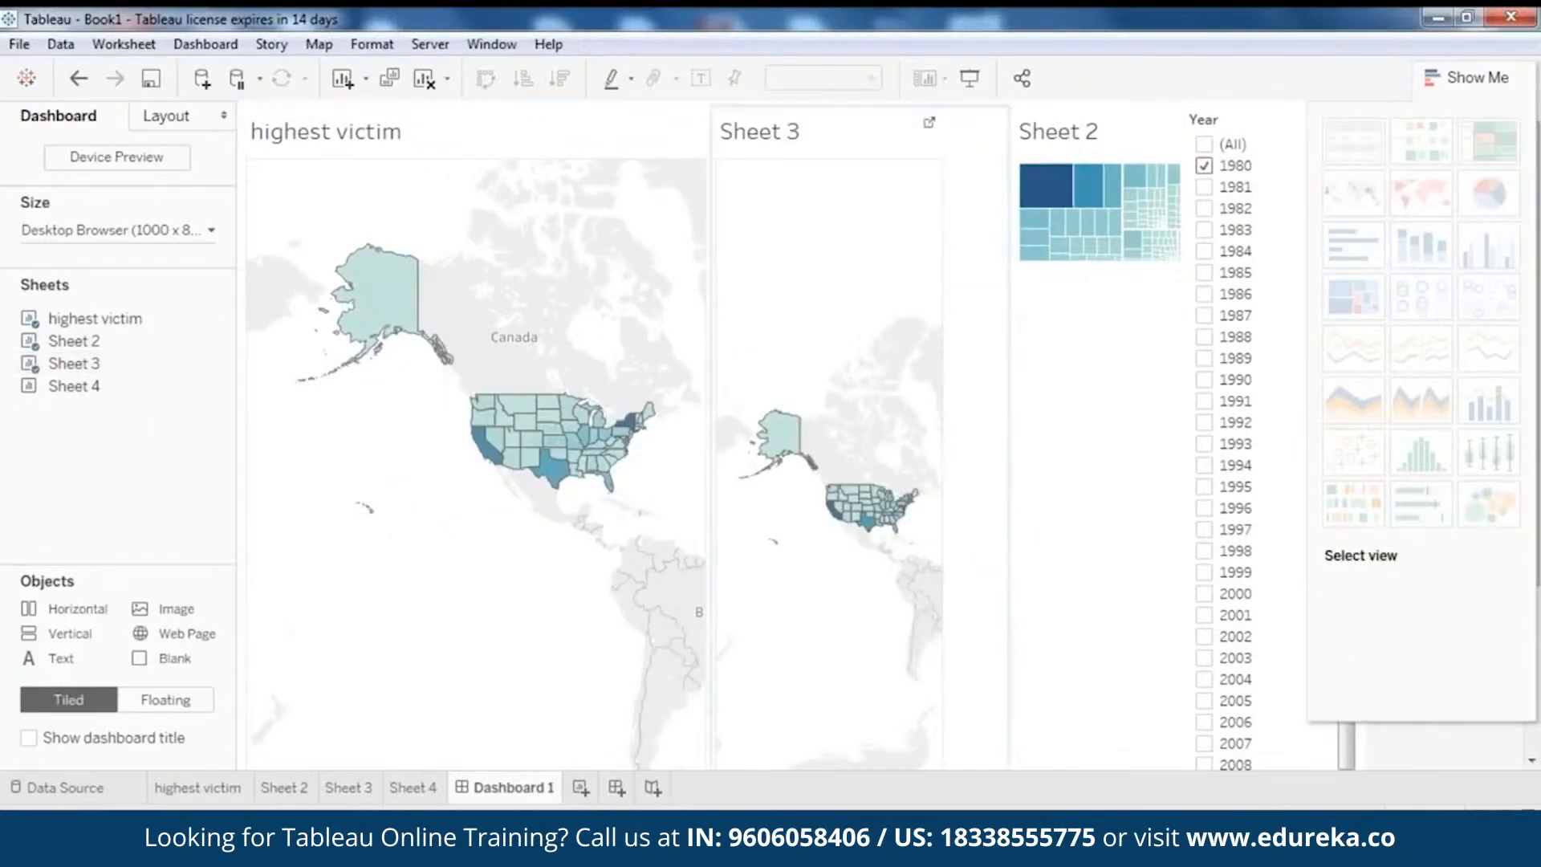
- Hide the chart type suggestions and place Sheet 4 below the highest victim map on the dashboard
click(1117, 224)
drag(1083, 107, 1061, 401)
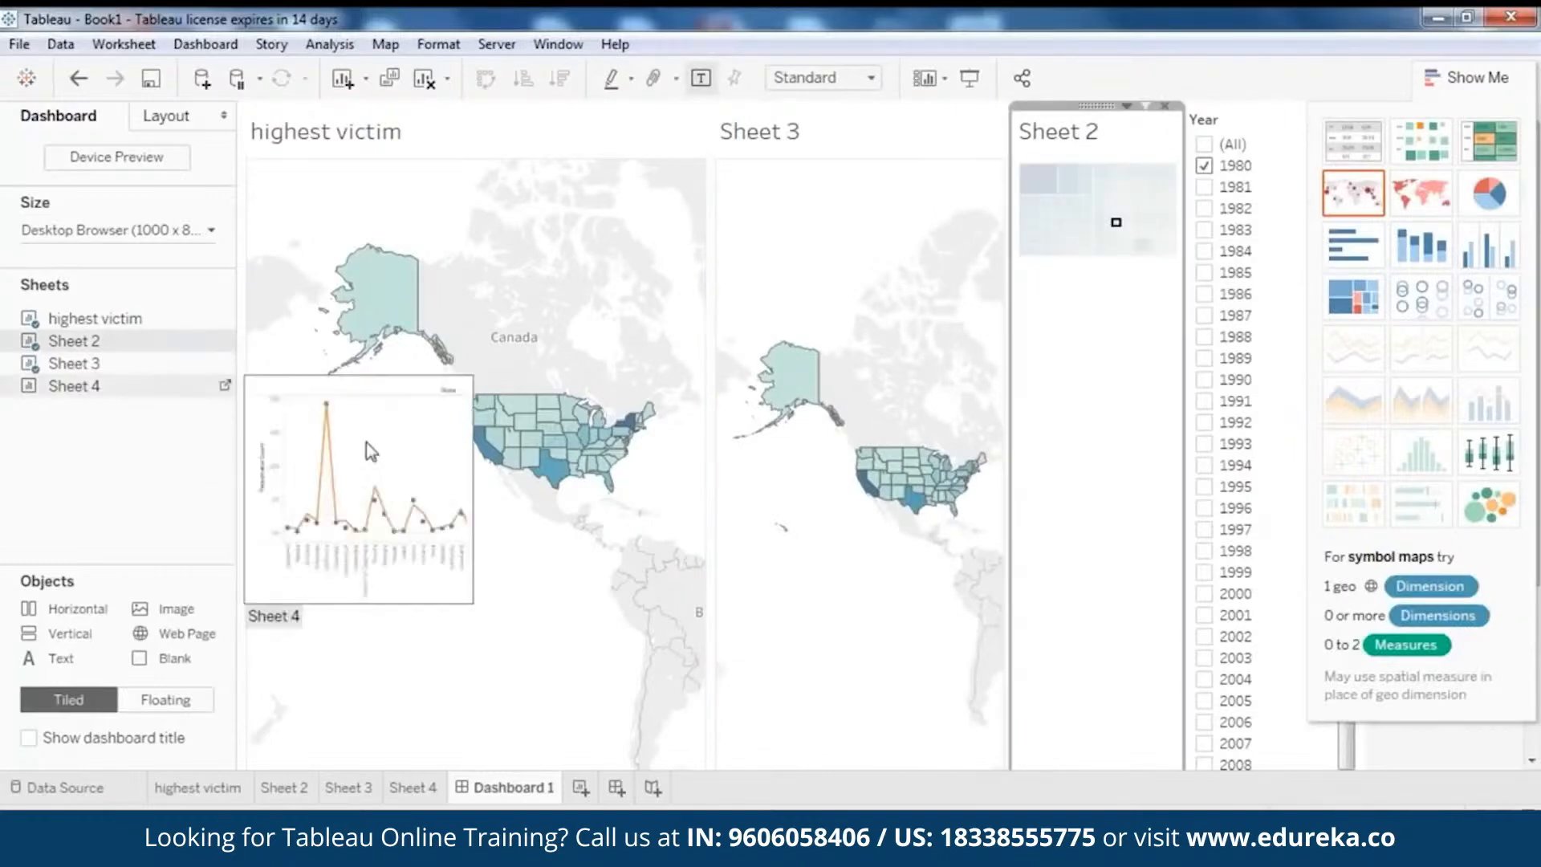
click(1476, 73)
drag(1532, 461, 1539, 641)
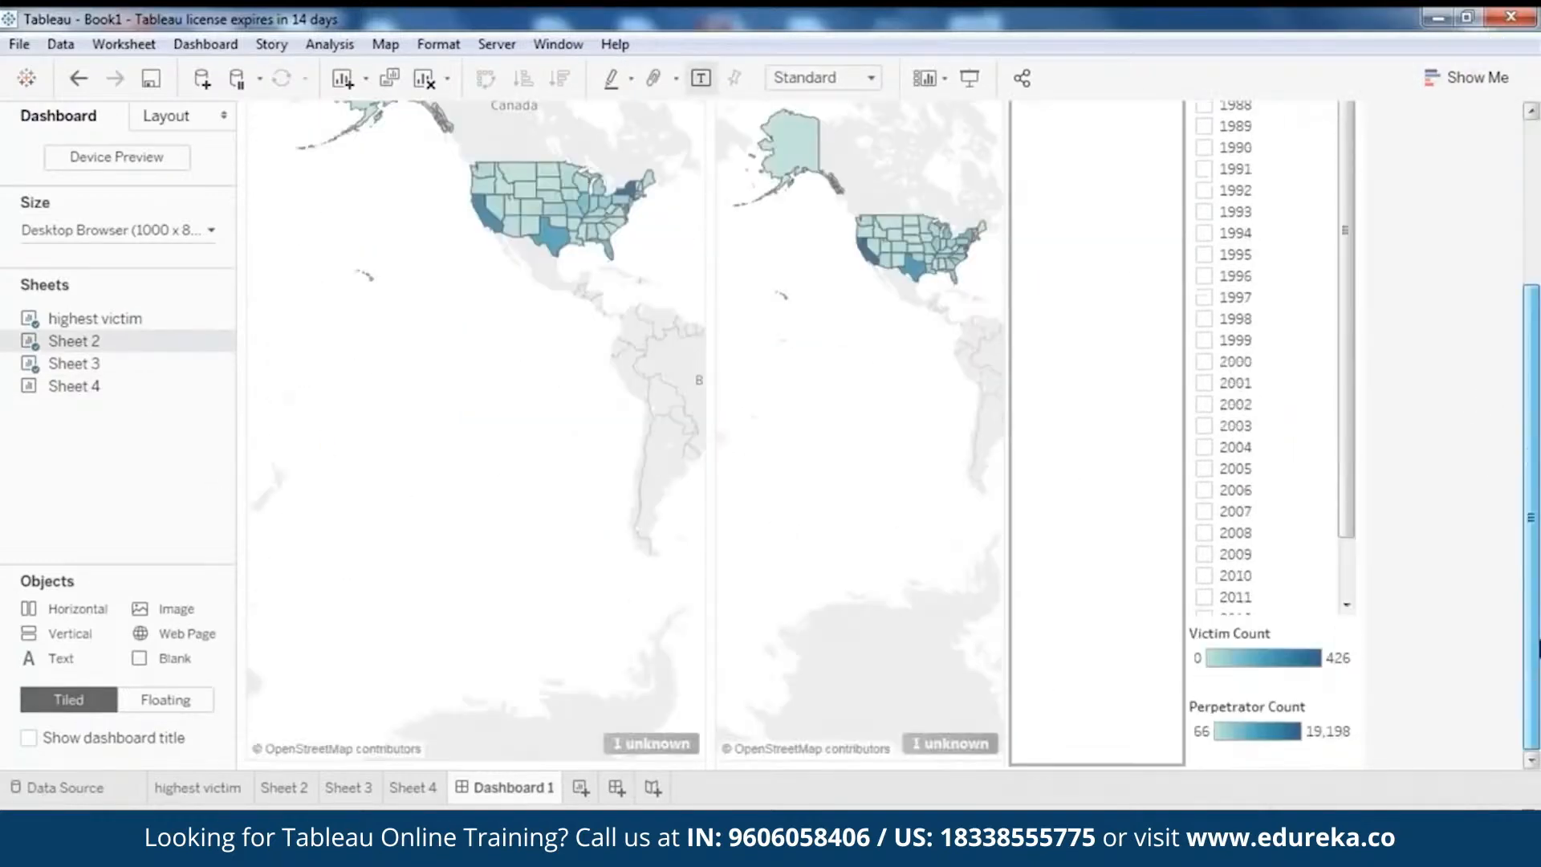
click(64, 387)
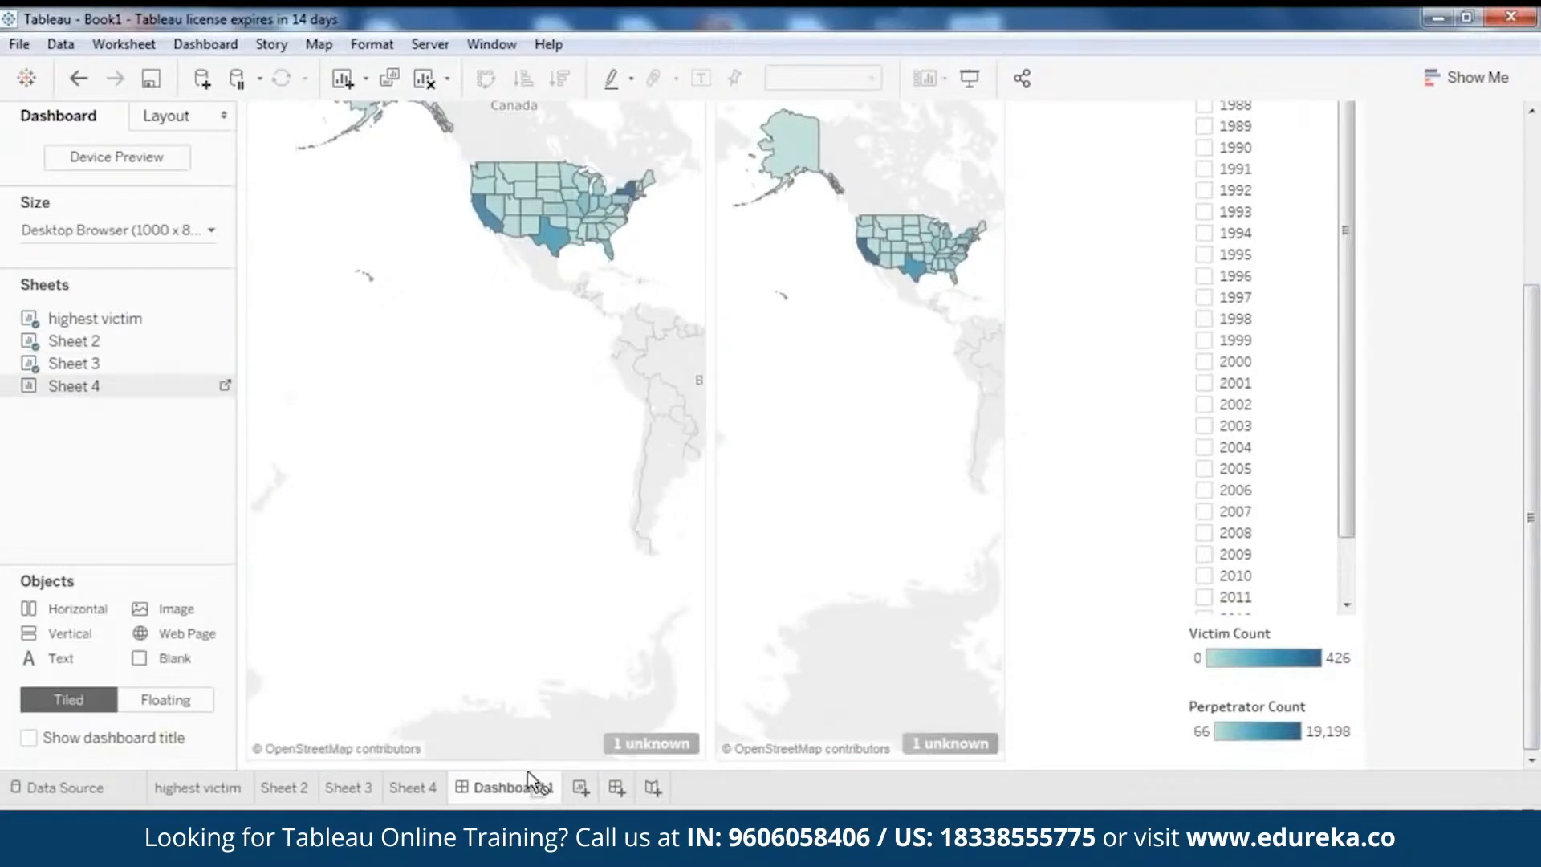
drag(527, 772, 522, 719)
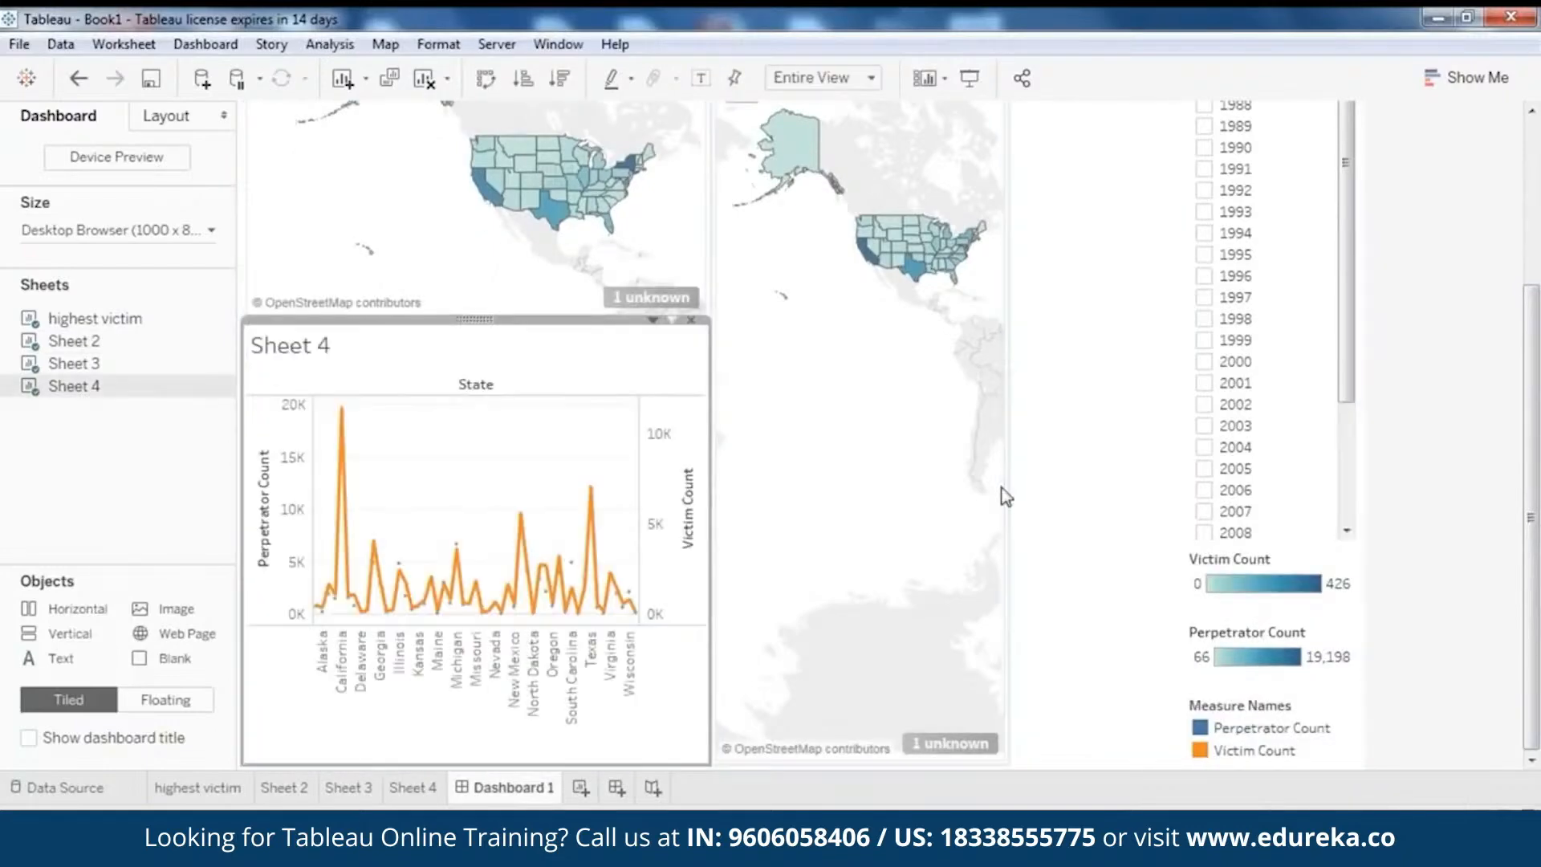
- Widen Sheet 3 further toward Sheet 2 on the dashboard and readjust the zoom of its map
drag(1007, 440, 1017, 389)
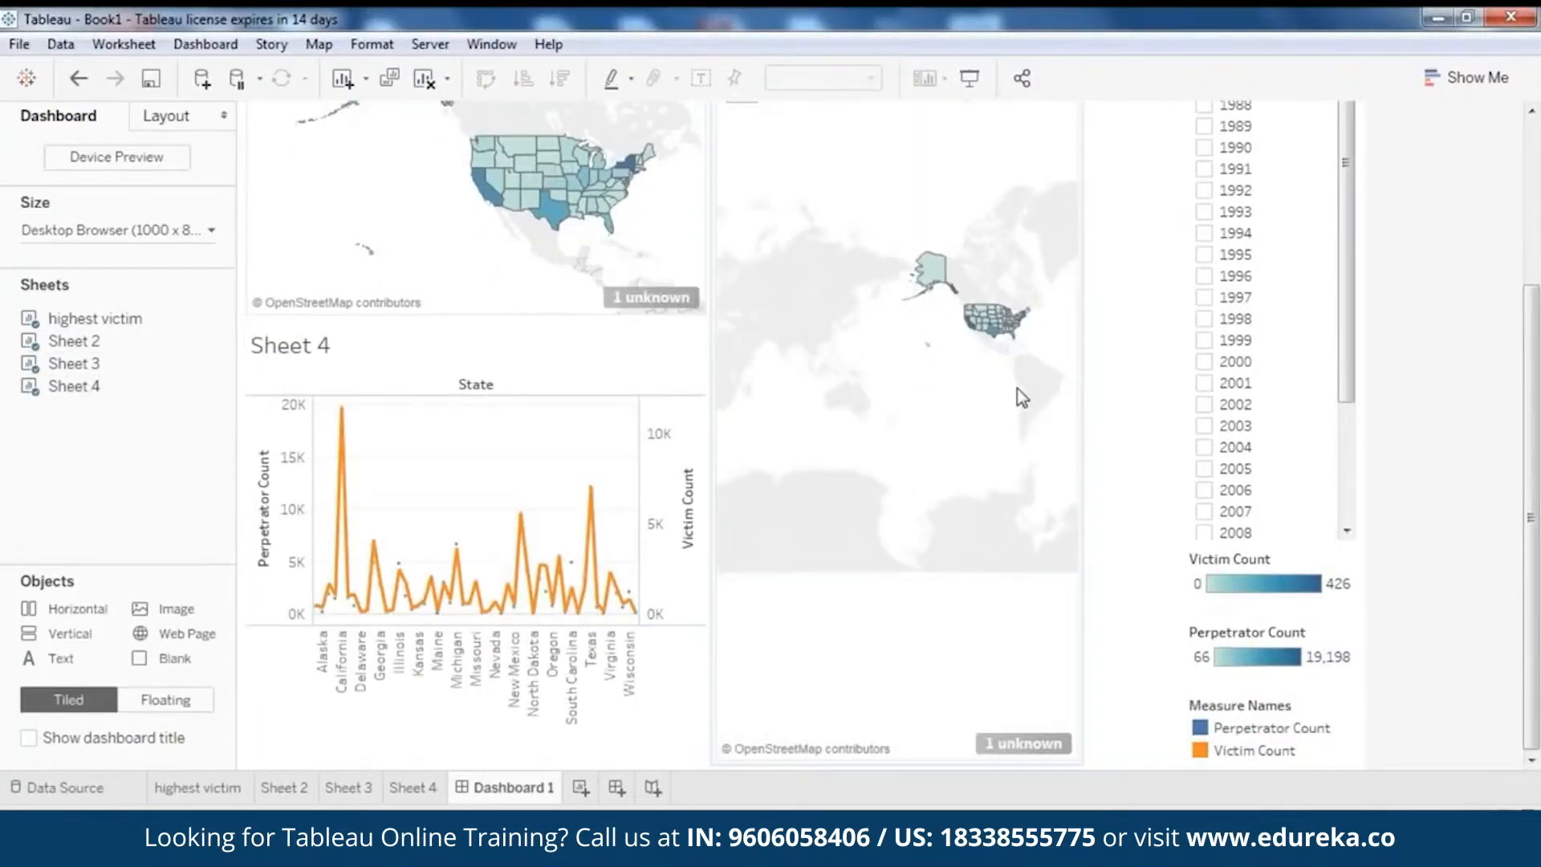
scroll(1022, 397, up, 3)
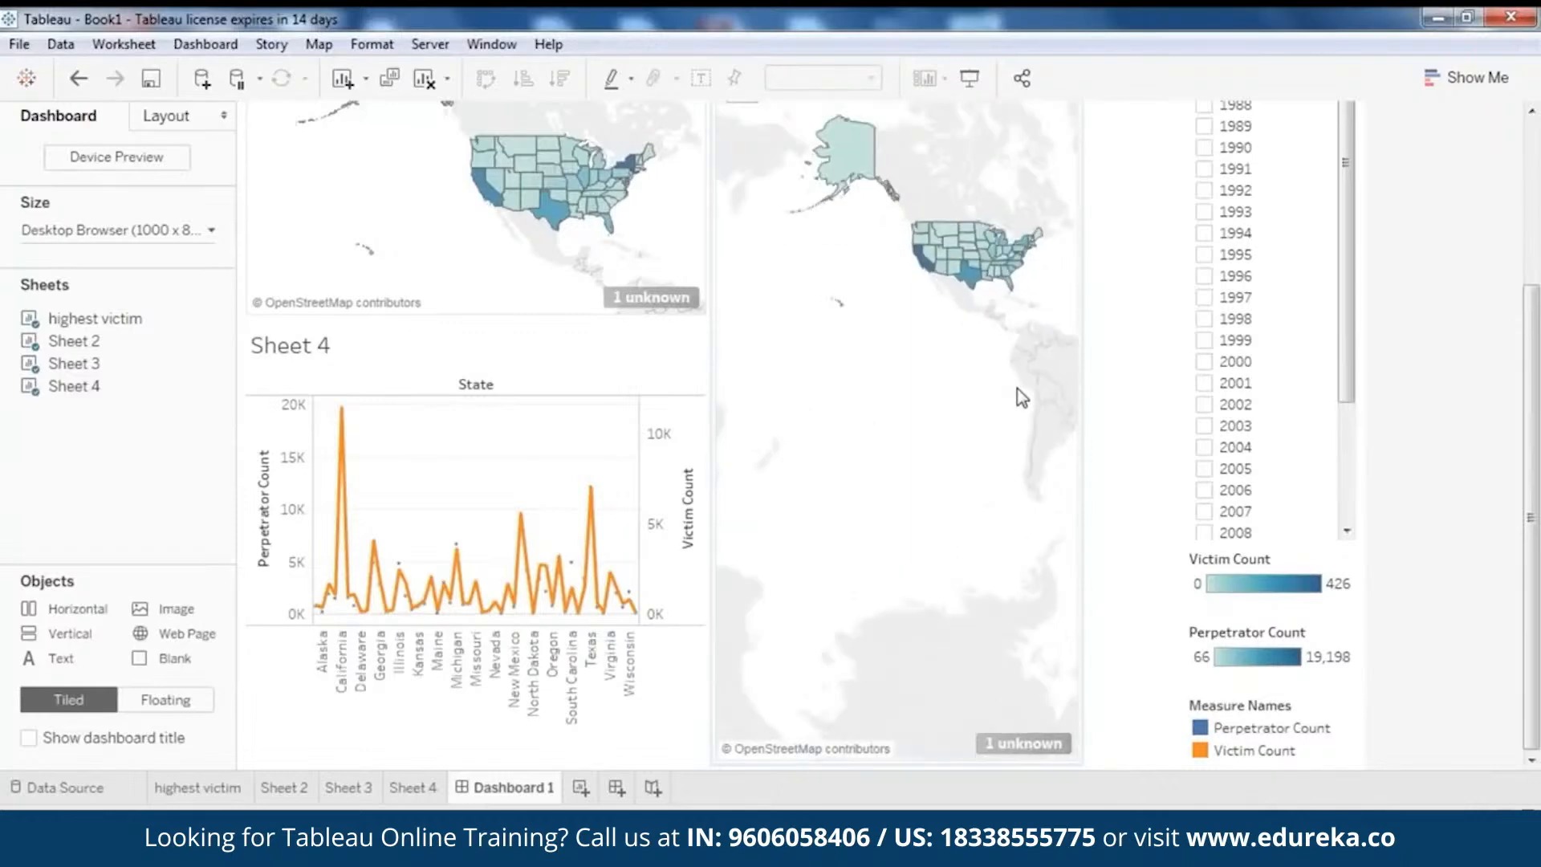
scroll(1022, 397, down, 1)
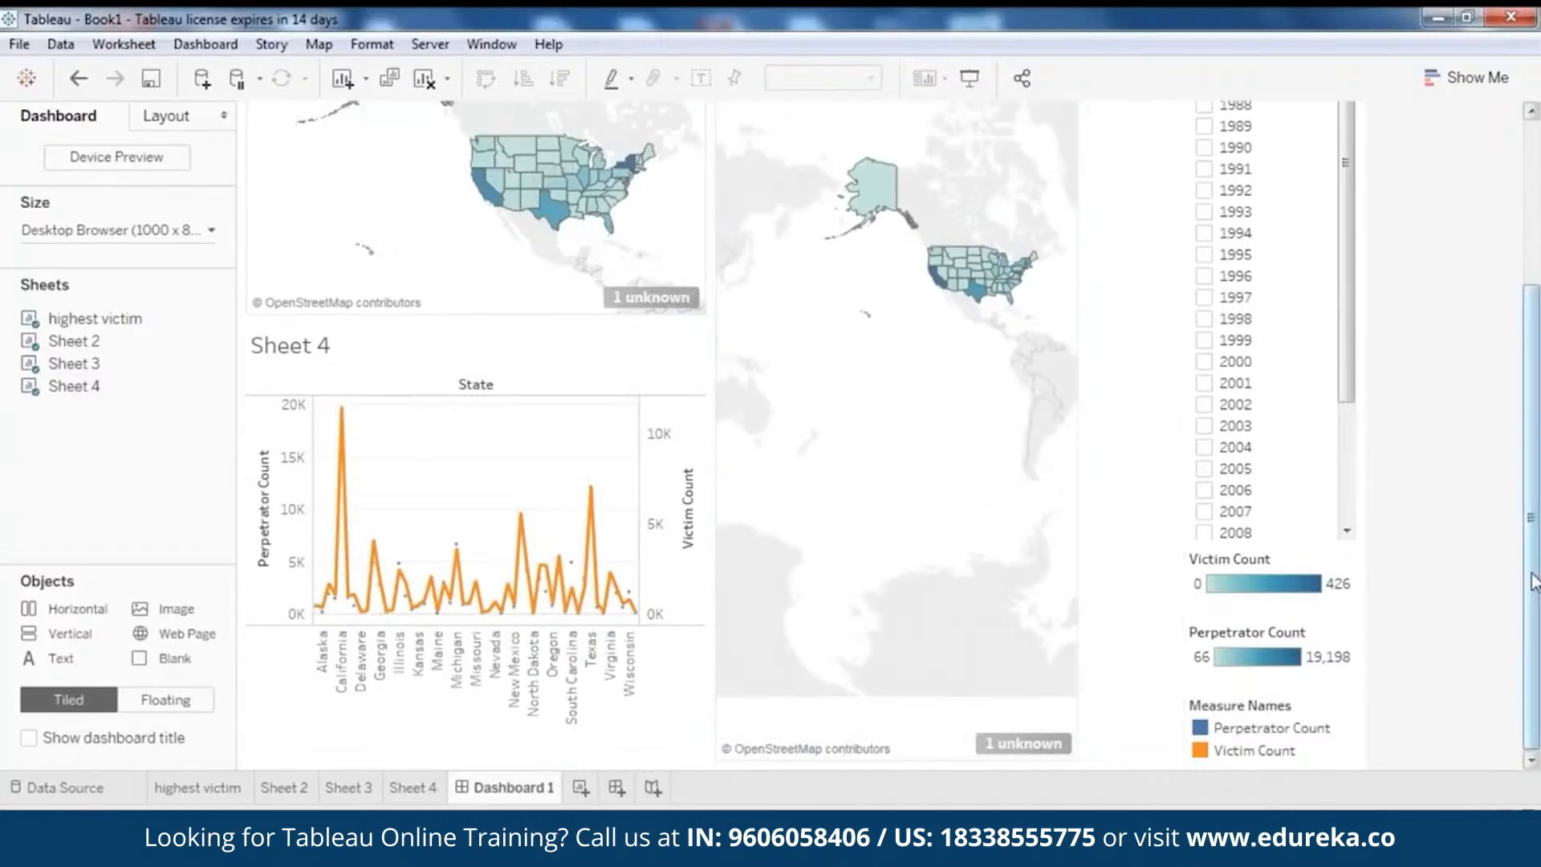
drag(1535, 582, 1538, 430)
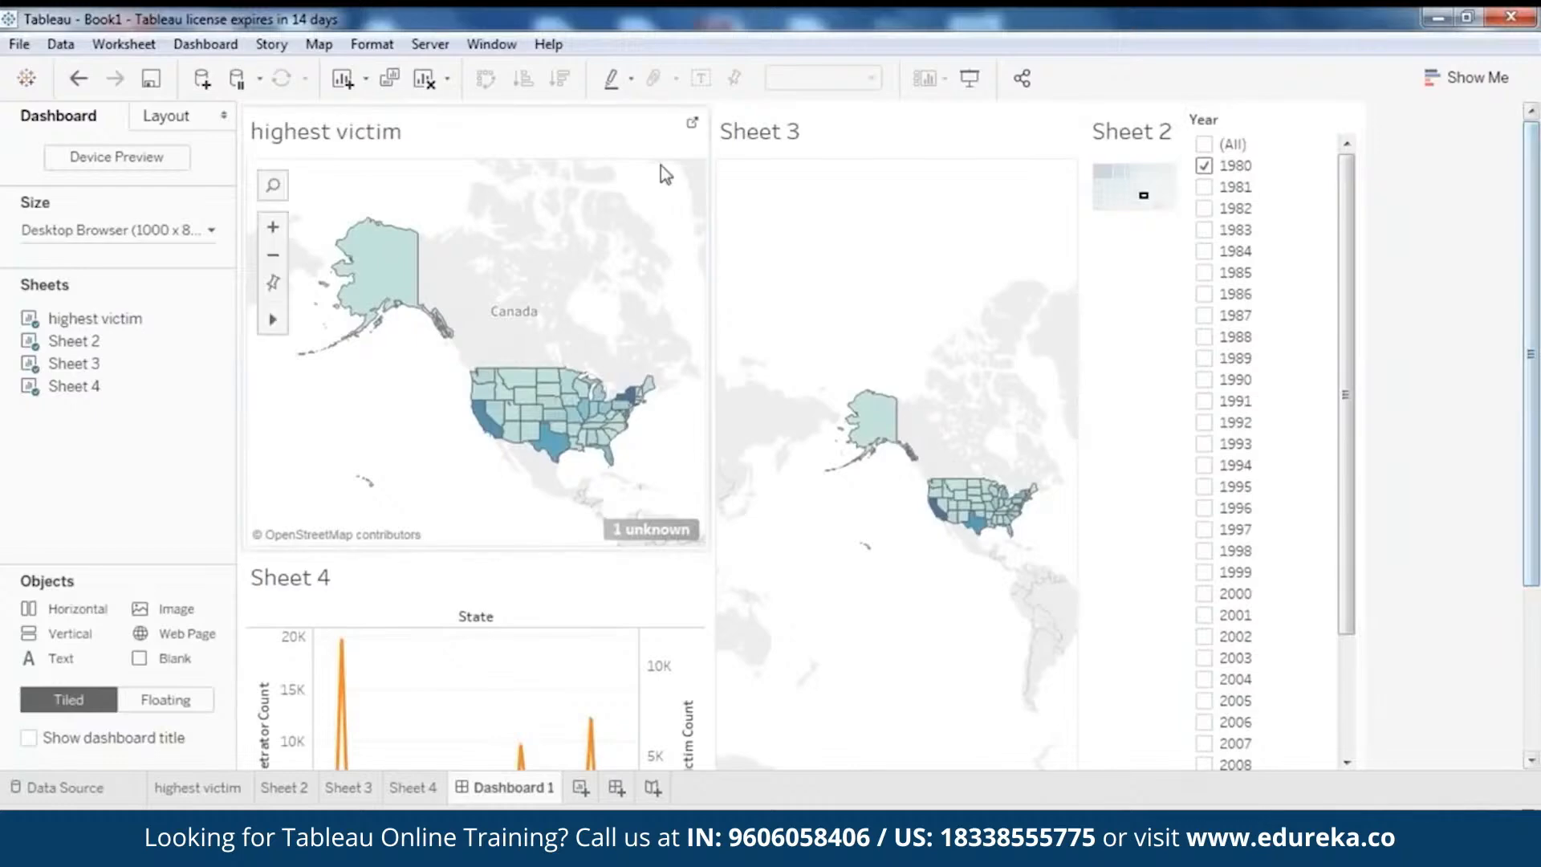